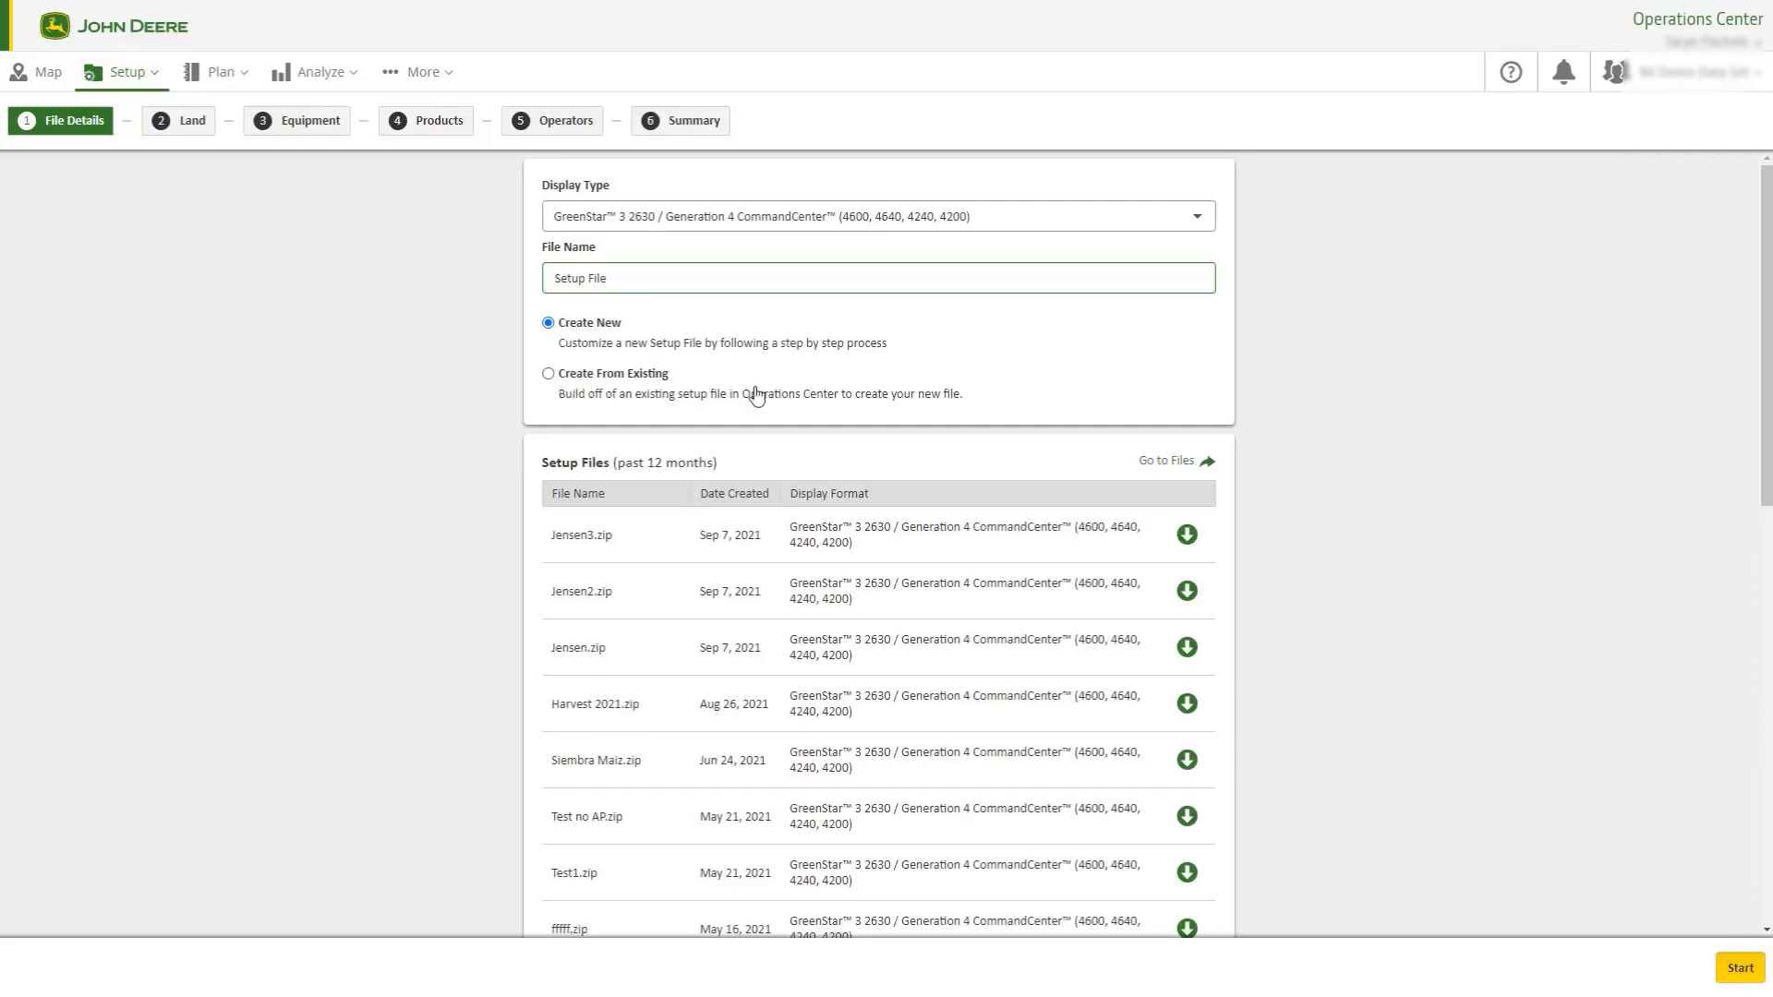
# Start the new setup file and include fields 120, 123 and 85 with all their boundaries, flags and guidance lines
pyautogui.click(1740, 968)
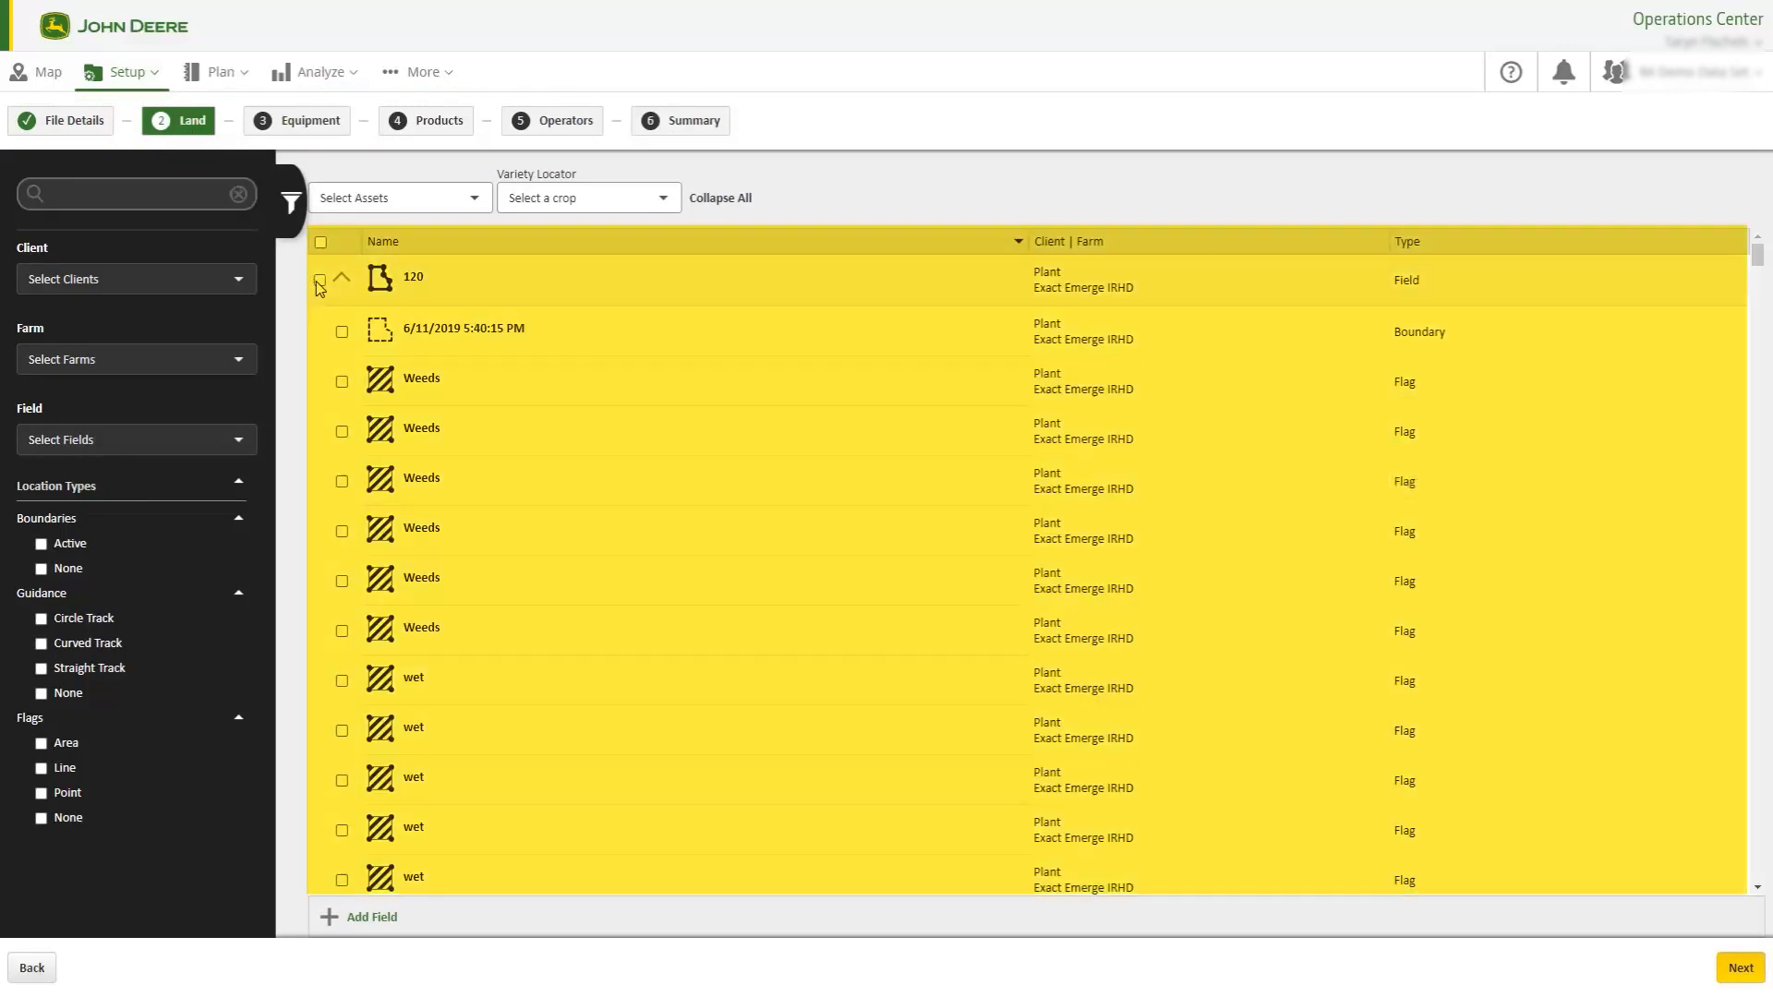
pyautogui.click(320, 279)
pyautogui.scroll(-10, 343, 359)
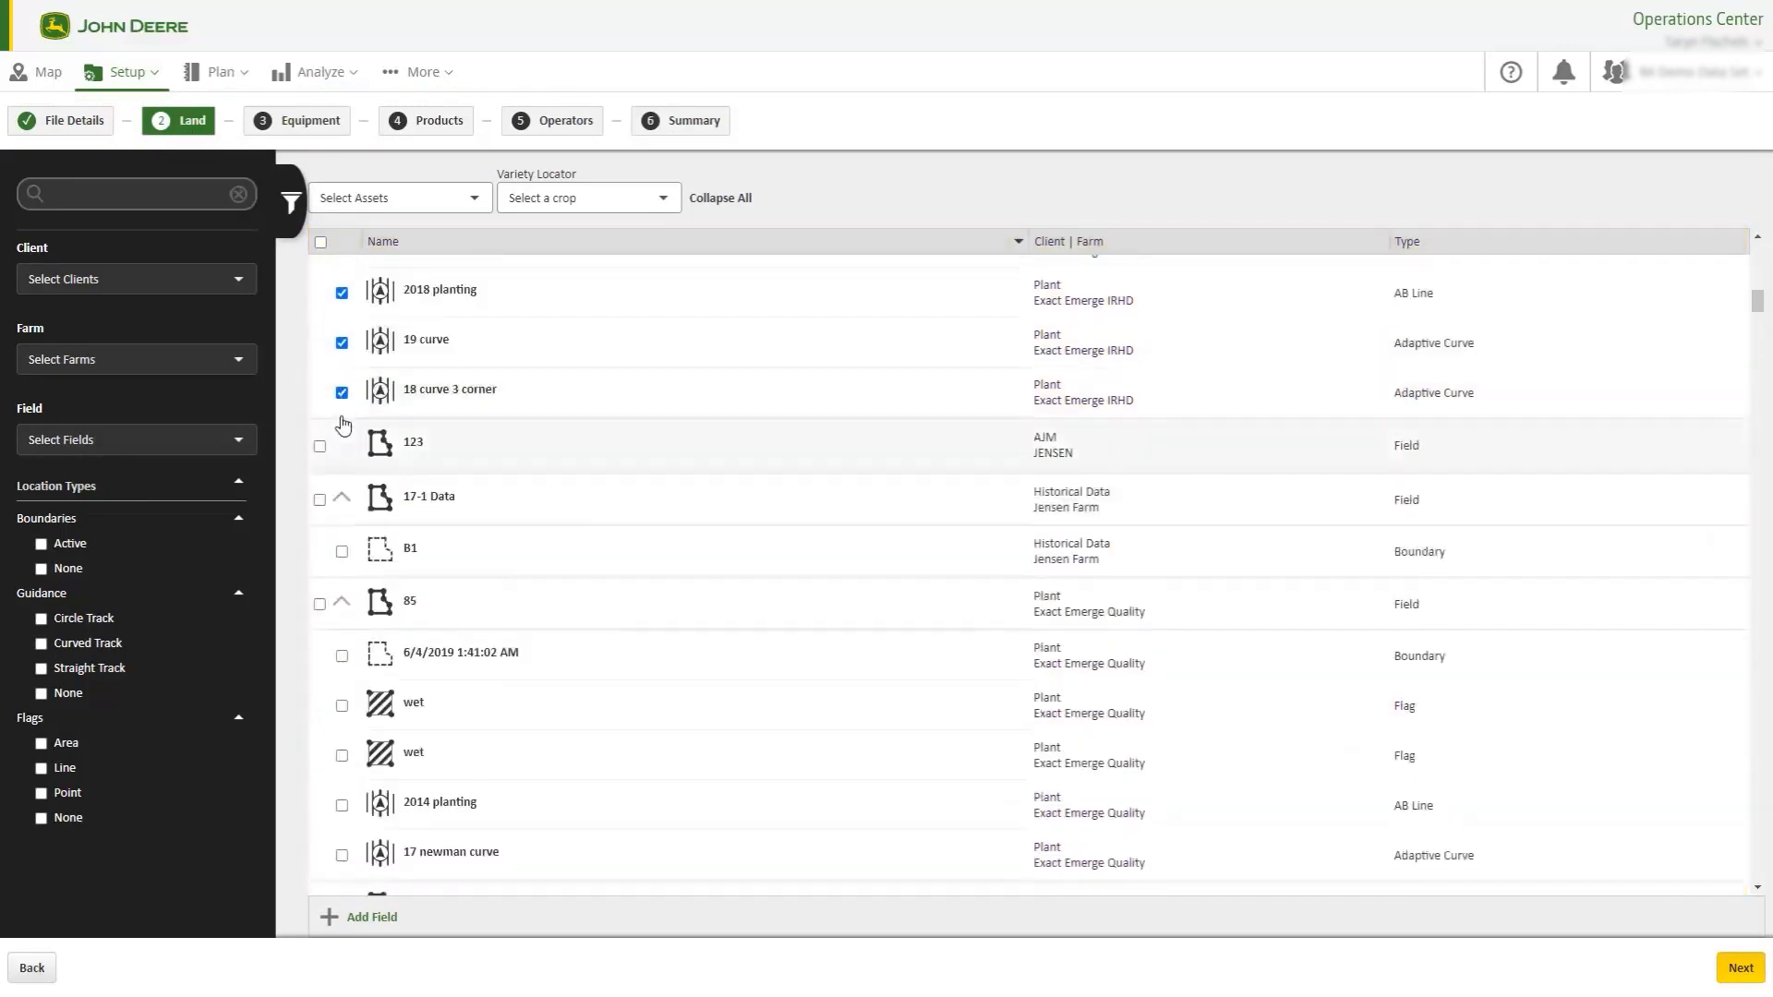
pyautogui.click(320, 446)
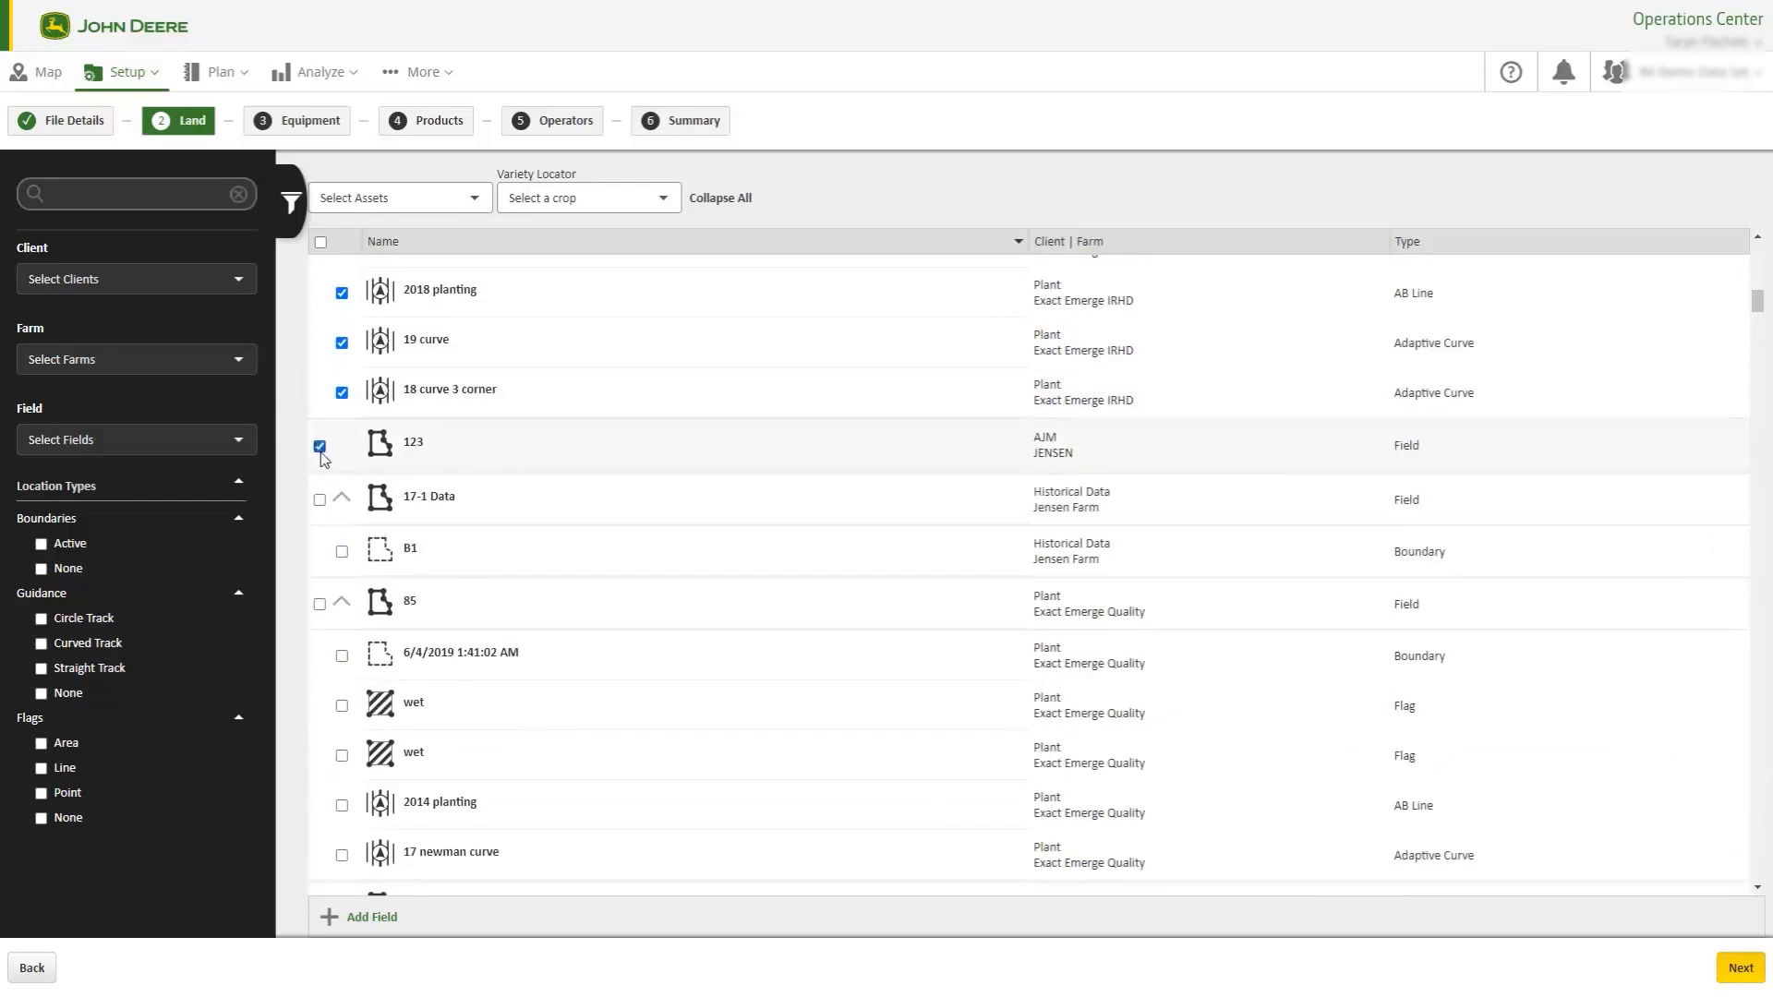
pyautogui.click(319, 605)
pyautogui.scroll(-1, 395, 715)
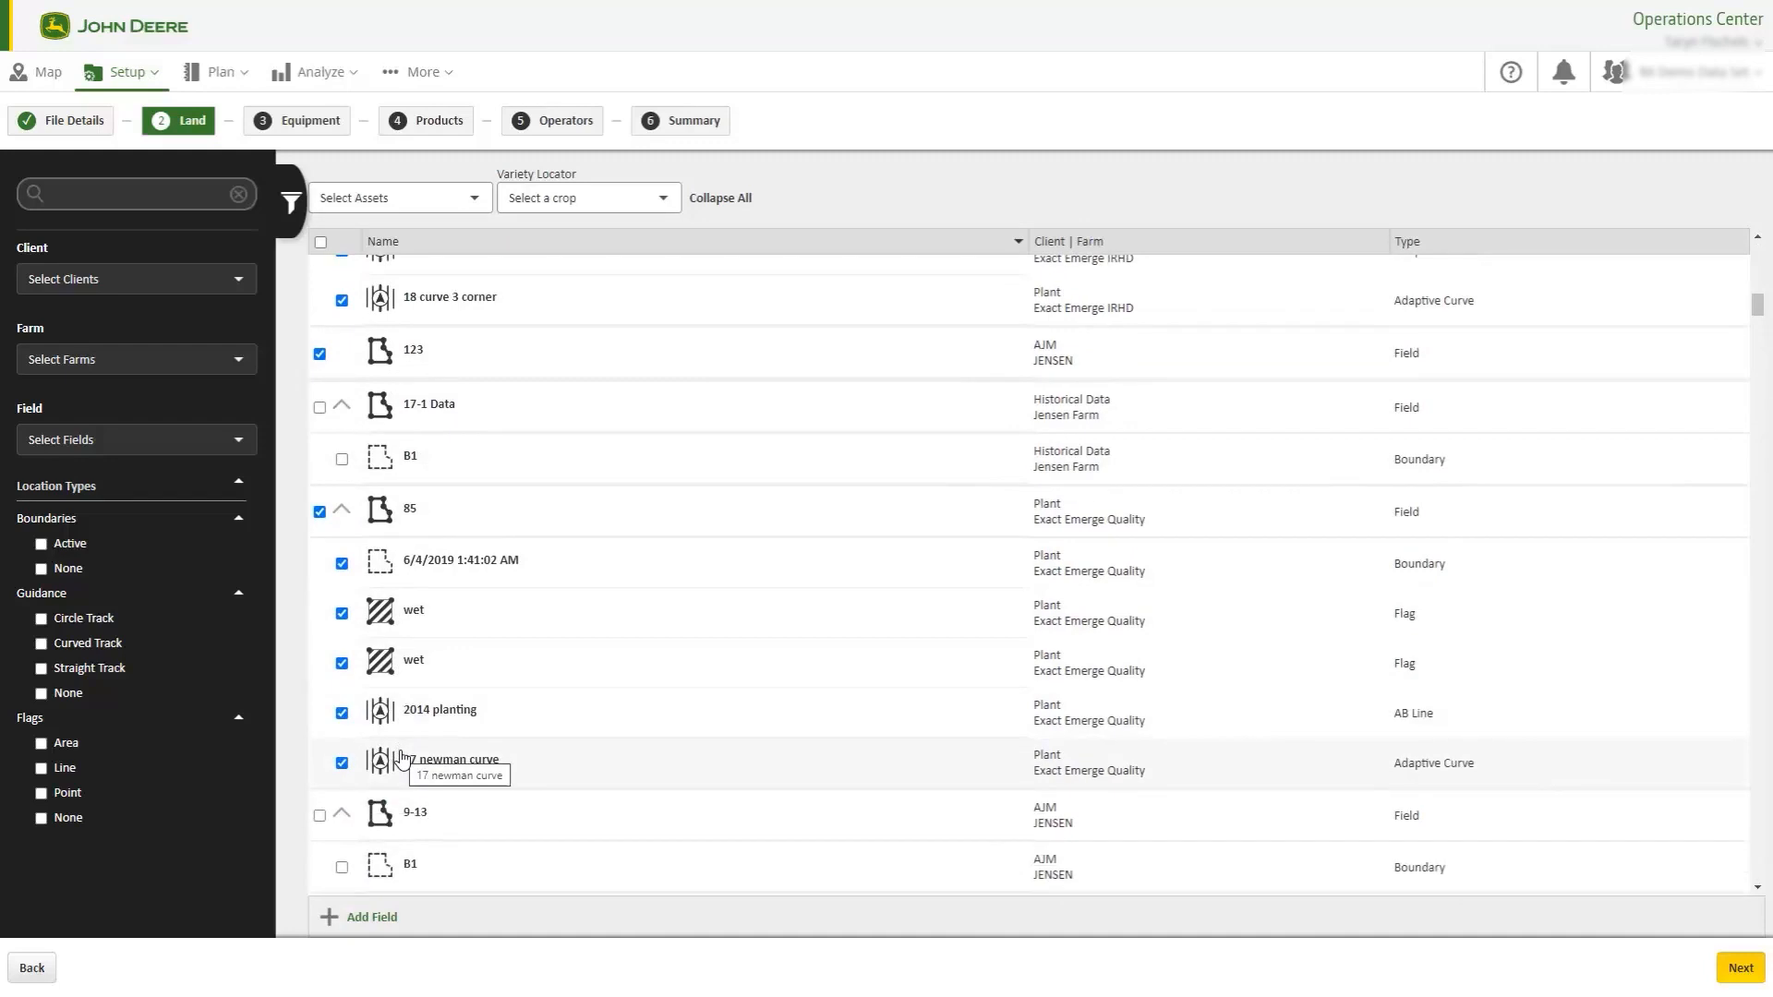
pyautogui.click(661, 207)
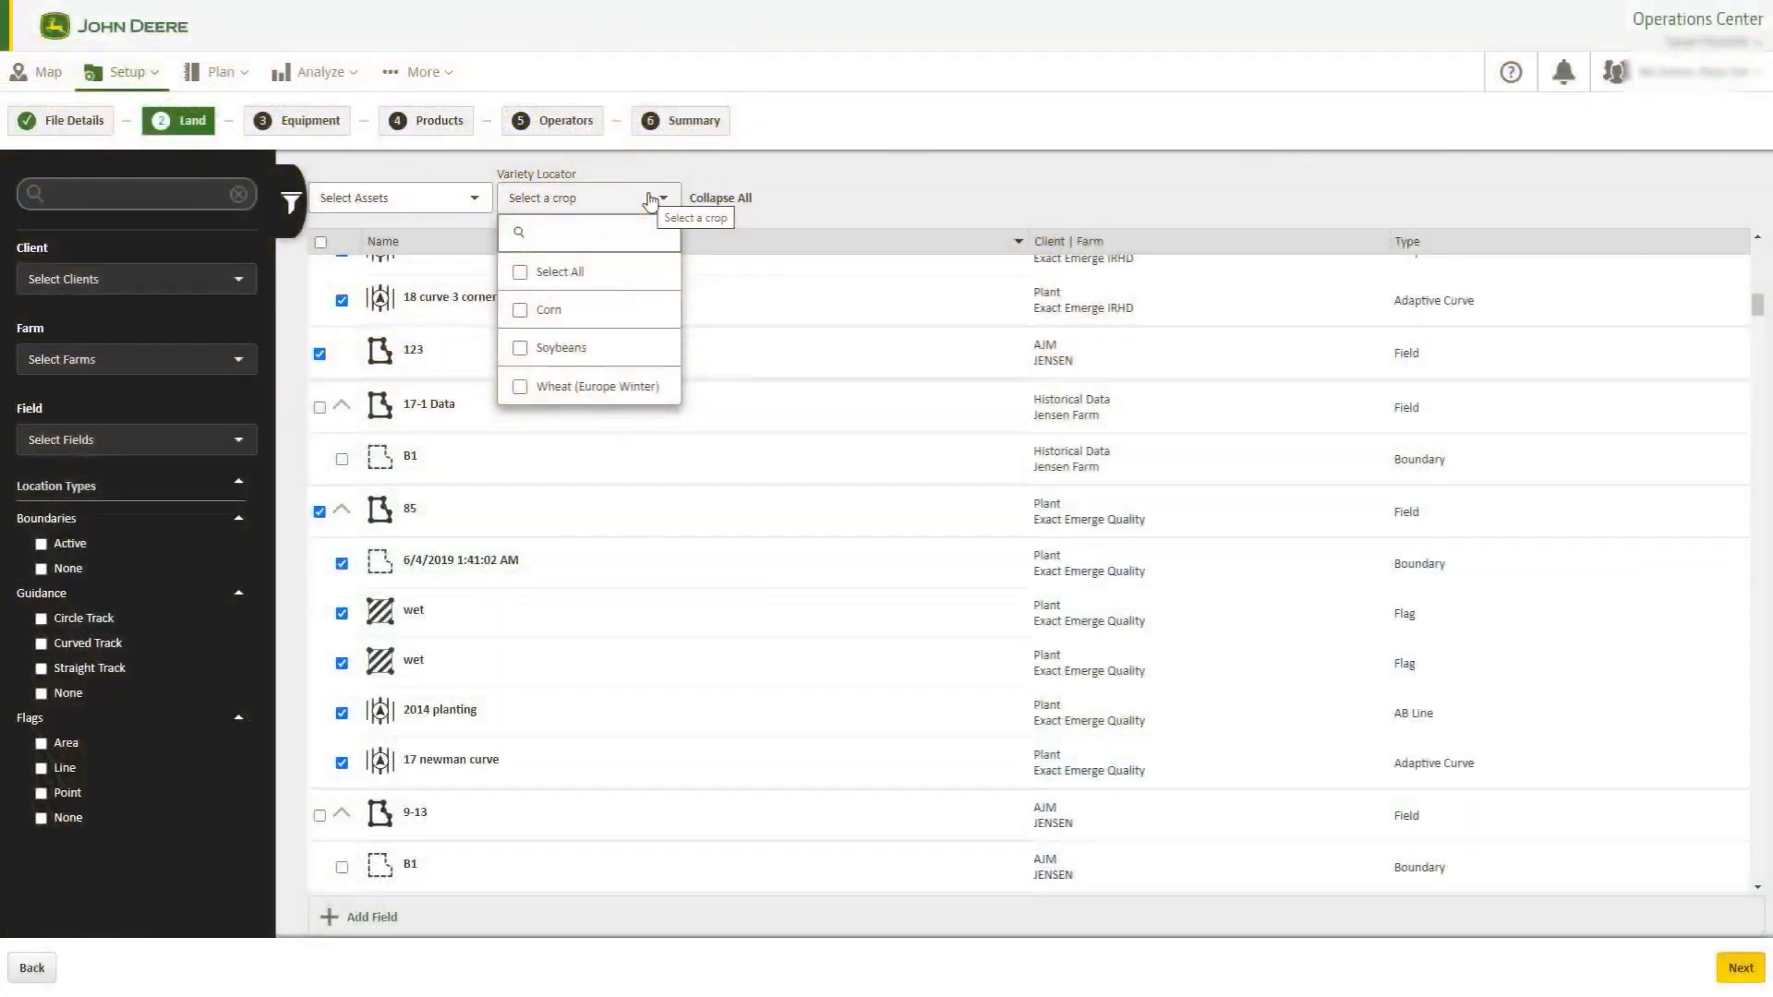
pyautogui.click(652, 197)
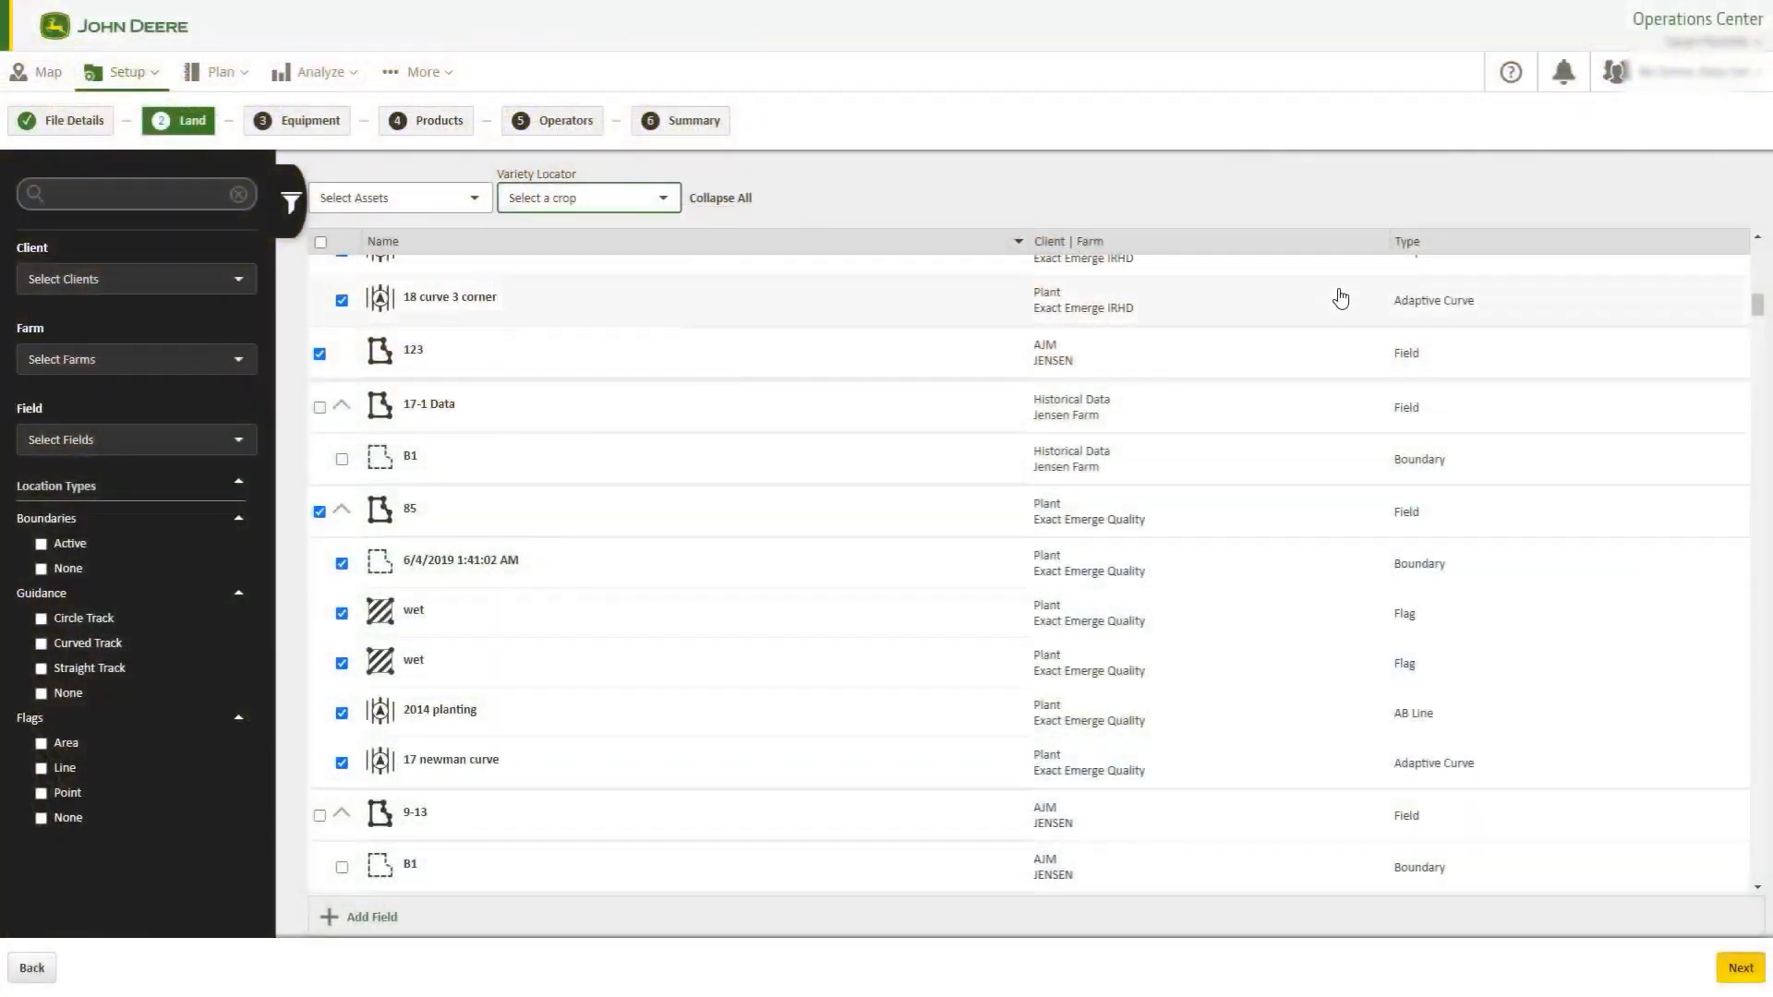
# Include the Combine and Tractor for Planter machines plus all implements in the setup file
pyautogui.click(1740, 969)
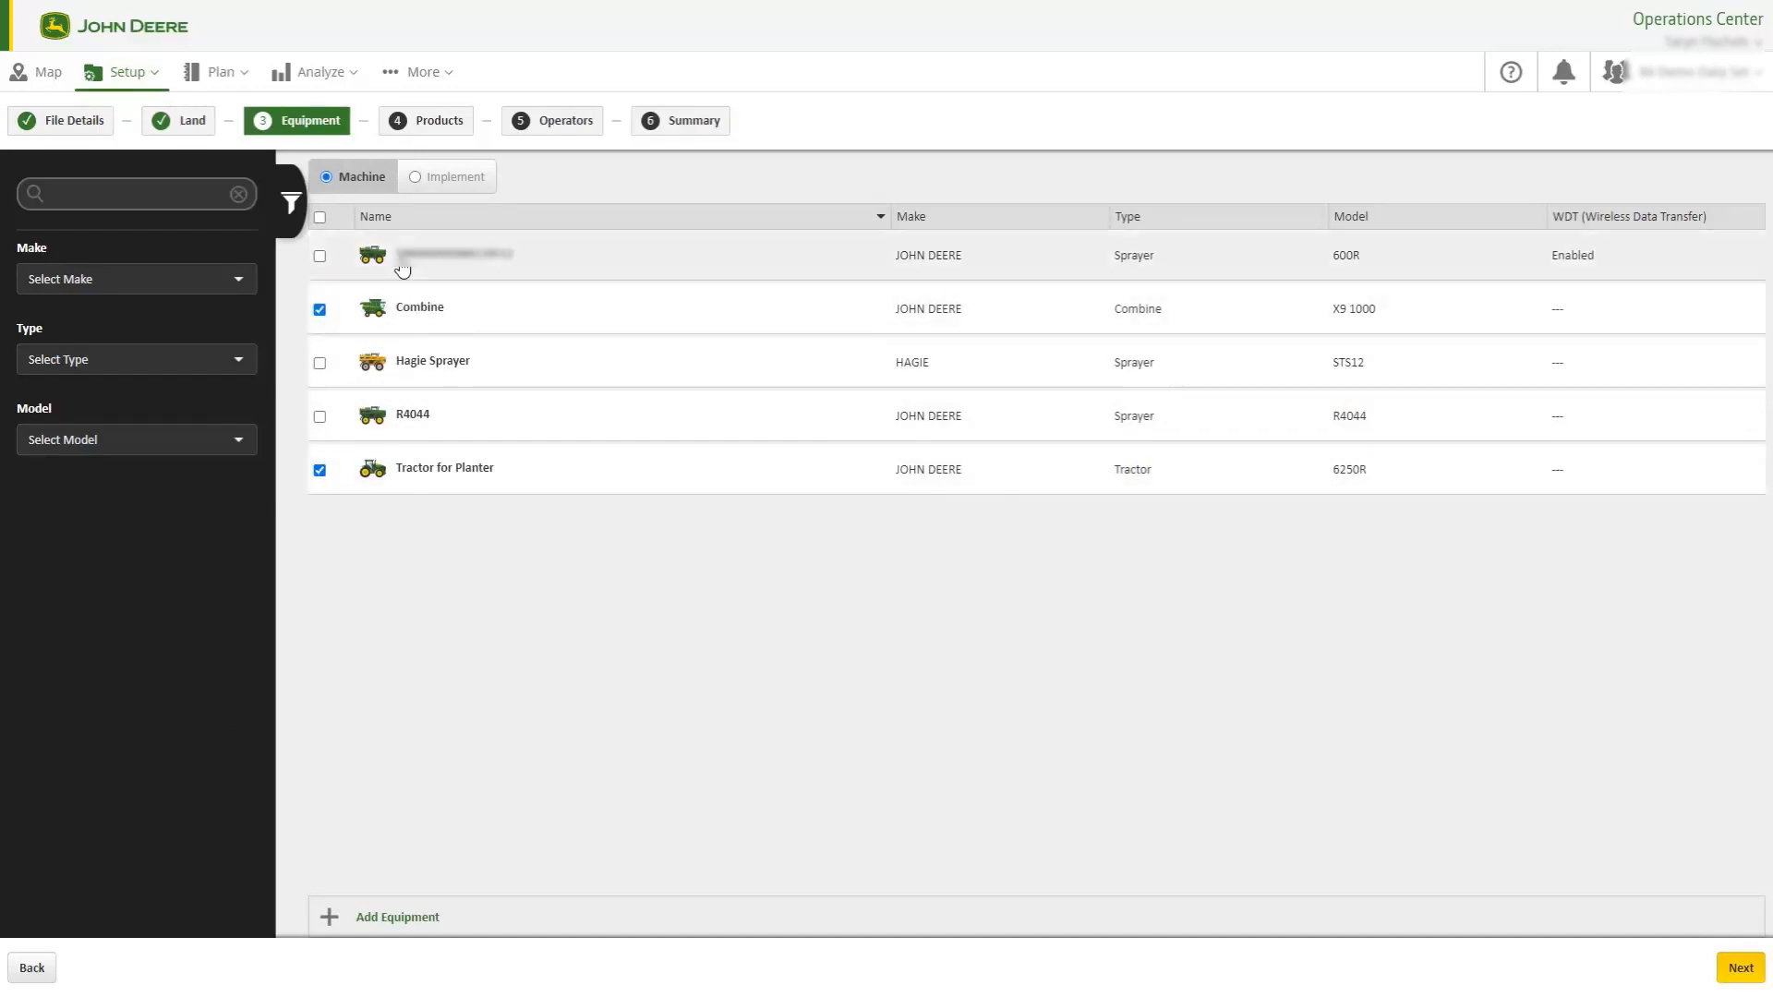
pyautogui.click(447, 180)
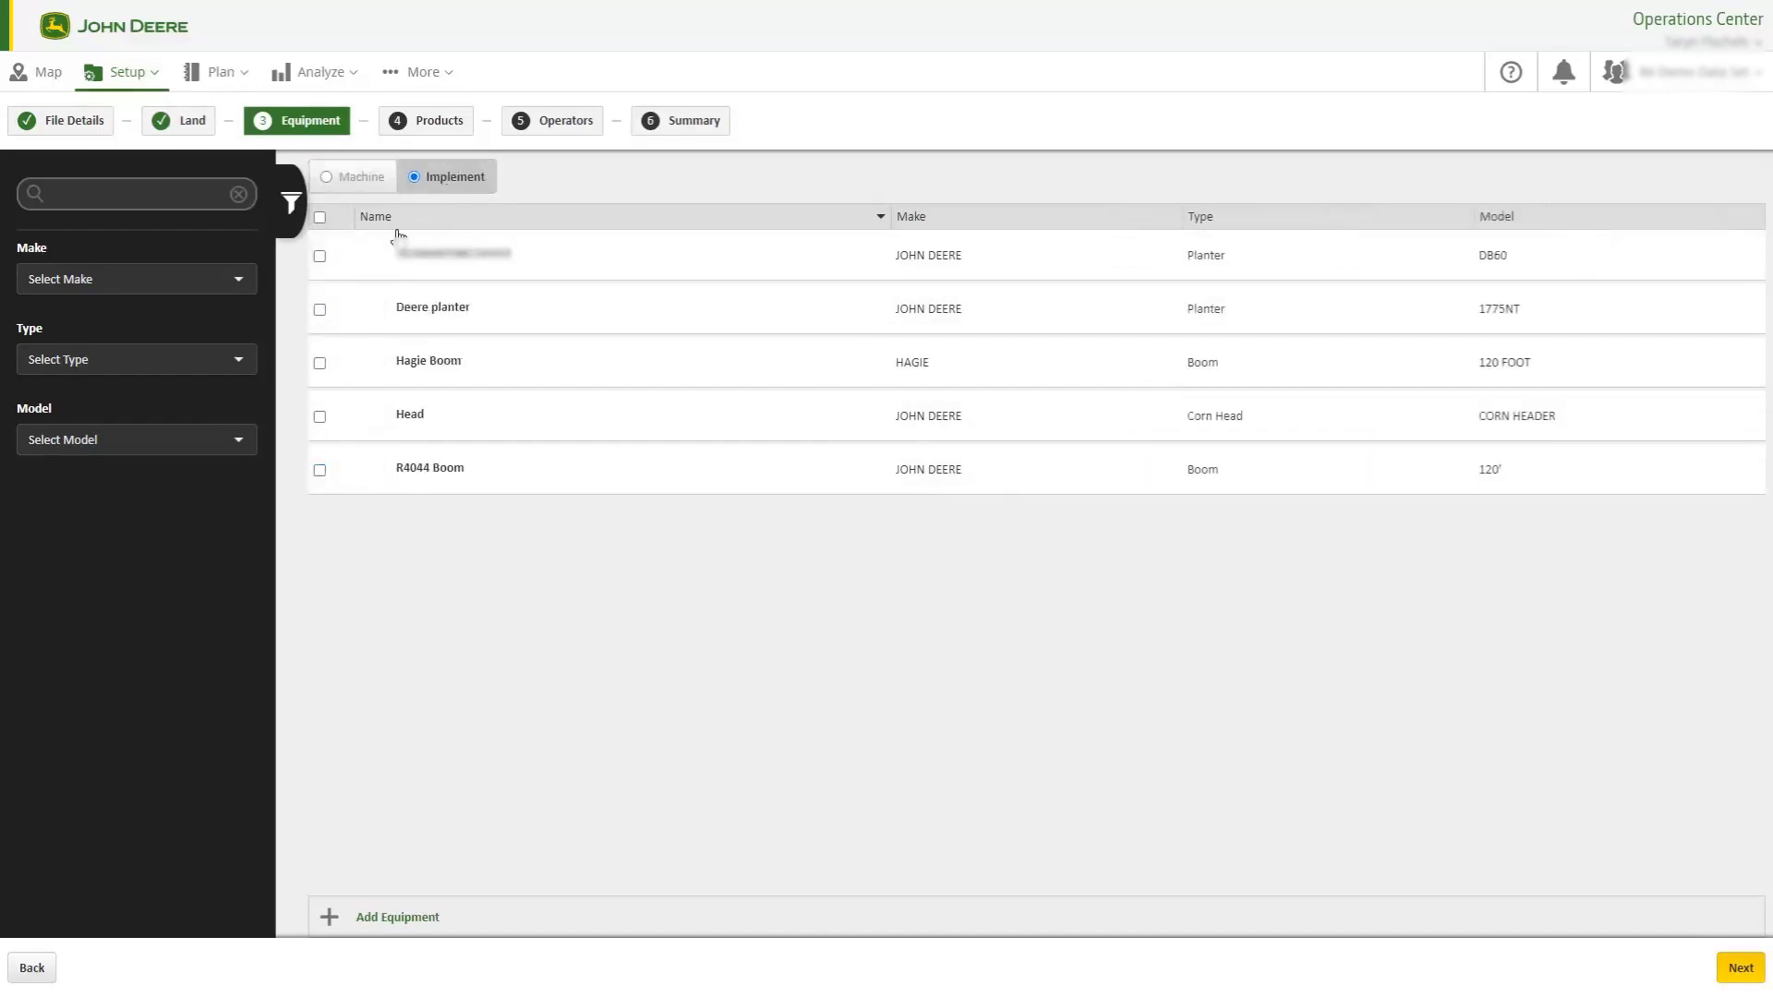
pyautogui.click(319, 218)
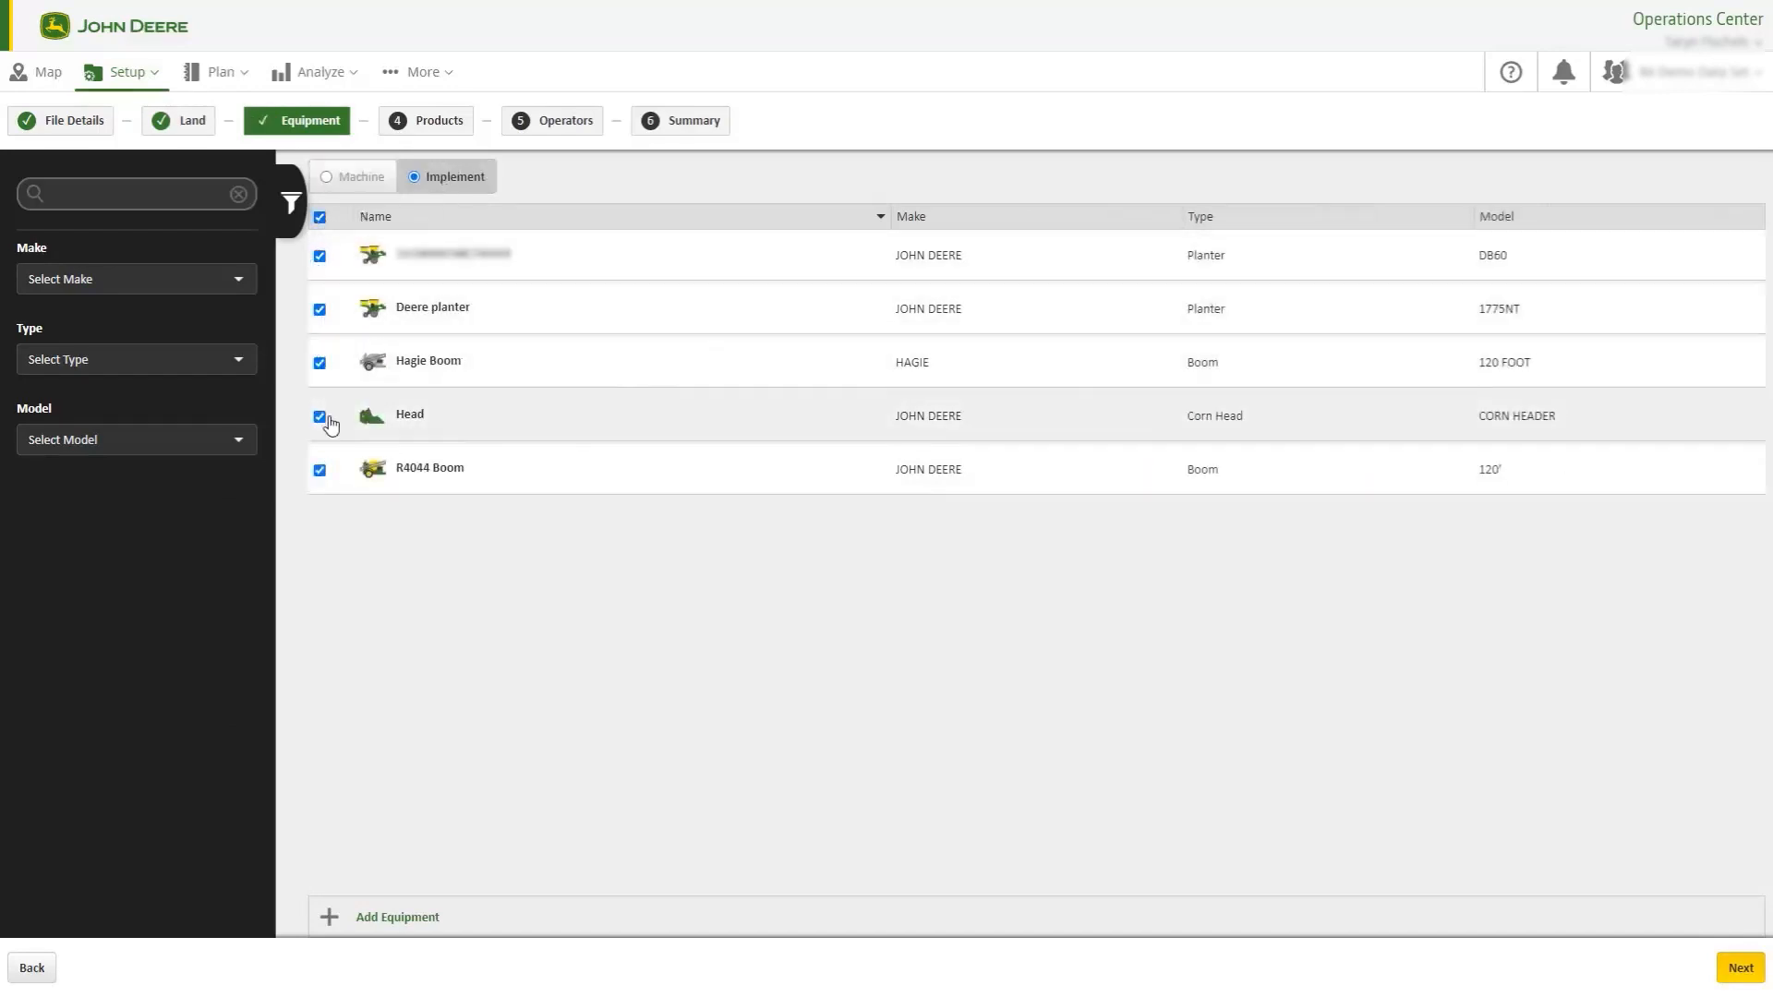
# Include the products Ammonia, Broadaxe, Lime and Manure in the setup file
pyautogui.click(1733, 966)
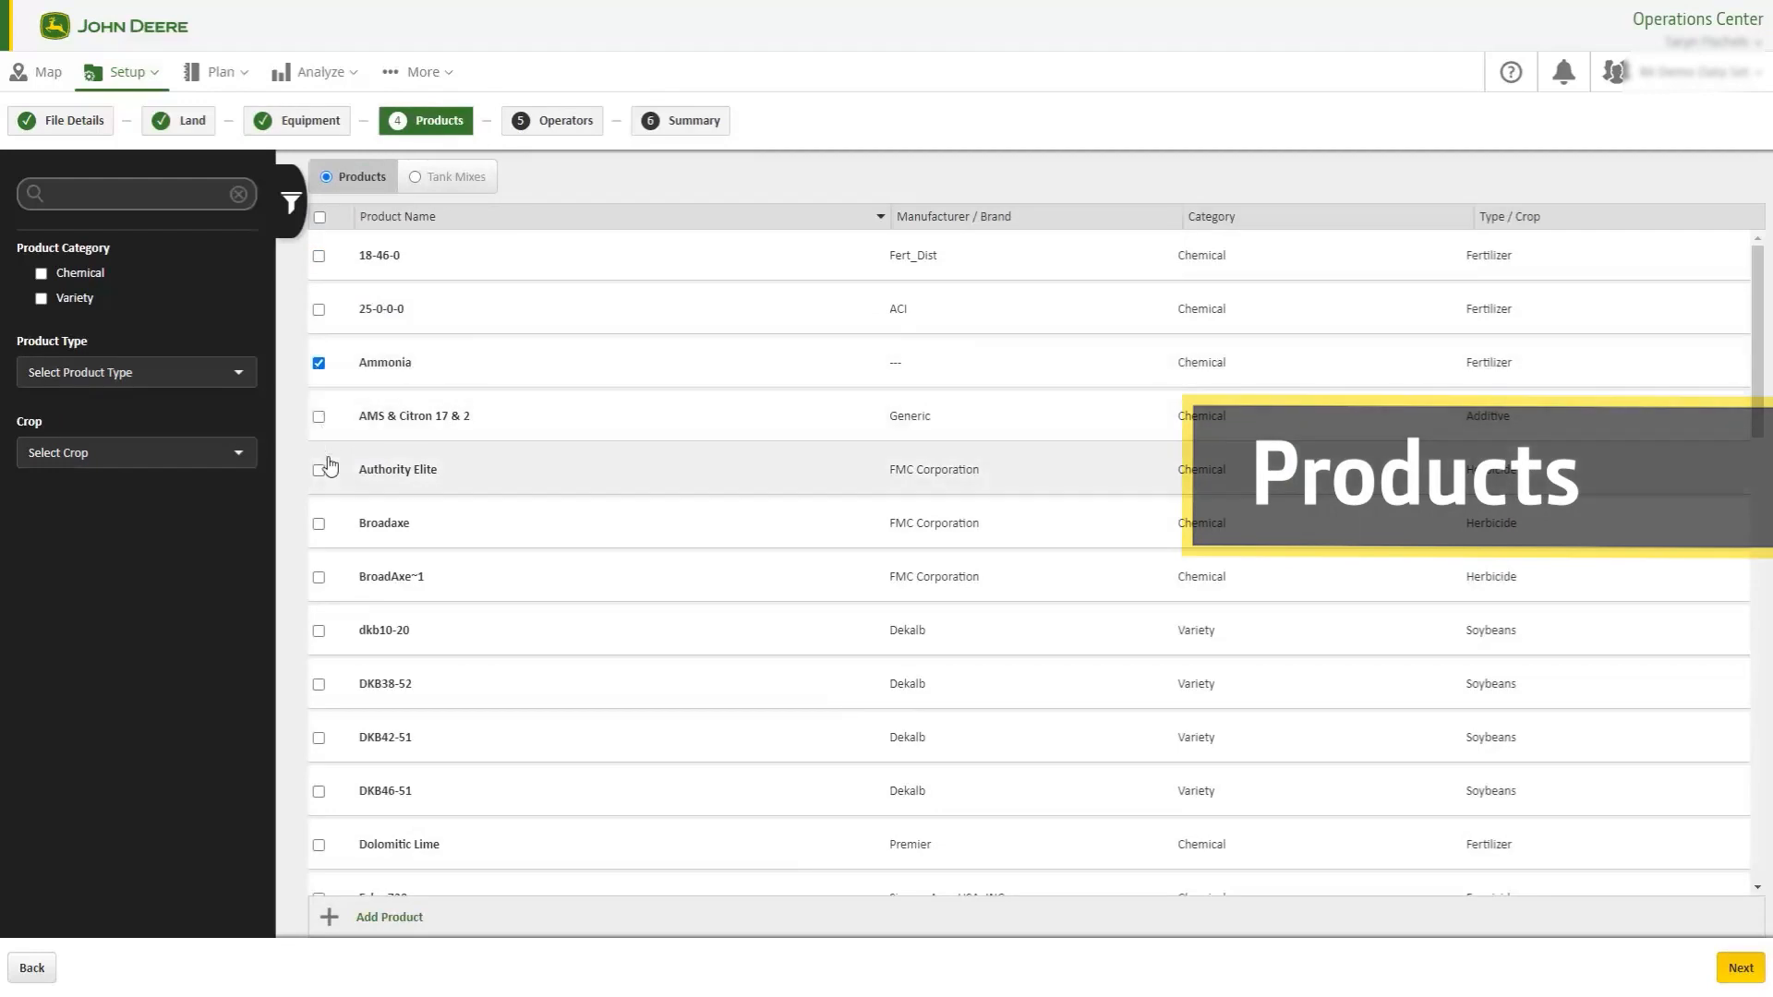
pyautogui.click(319, 522)
pyautogui.scroll(-2, 323, 554)
pyautogui.scroll(-3, 325, 580)
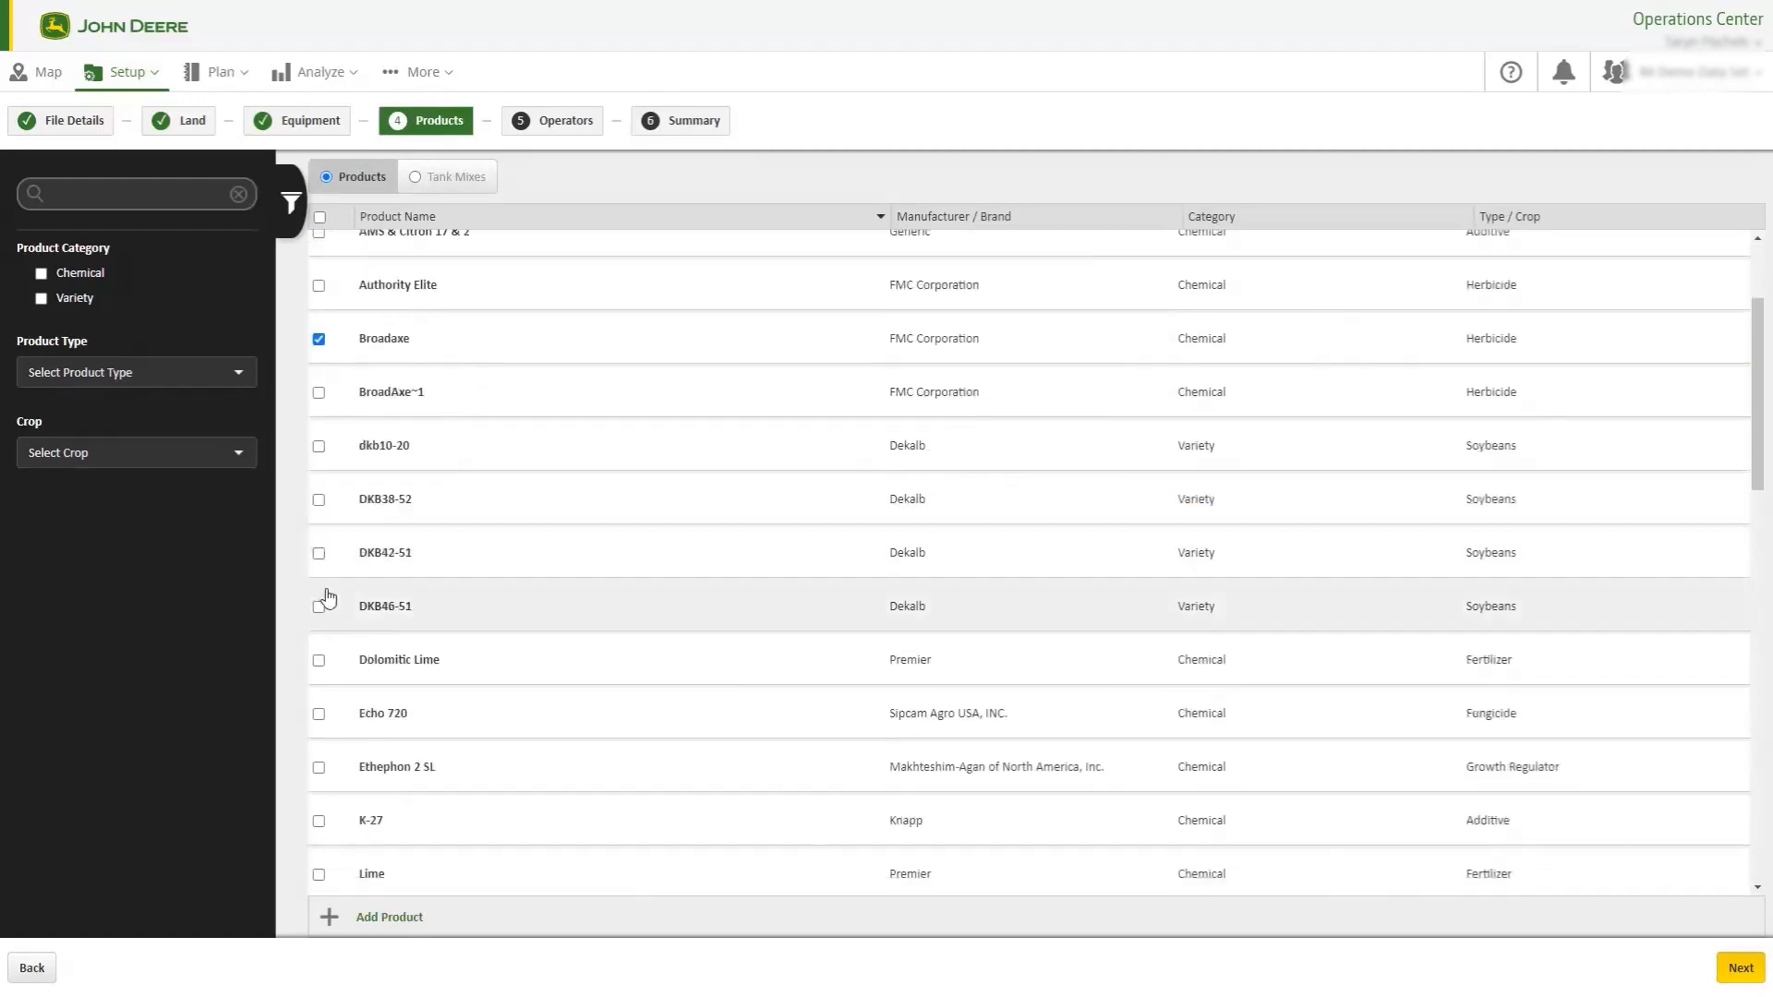
pyautogui.click(318, 691)
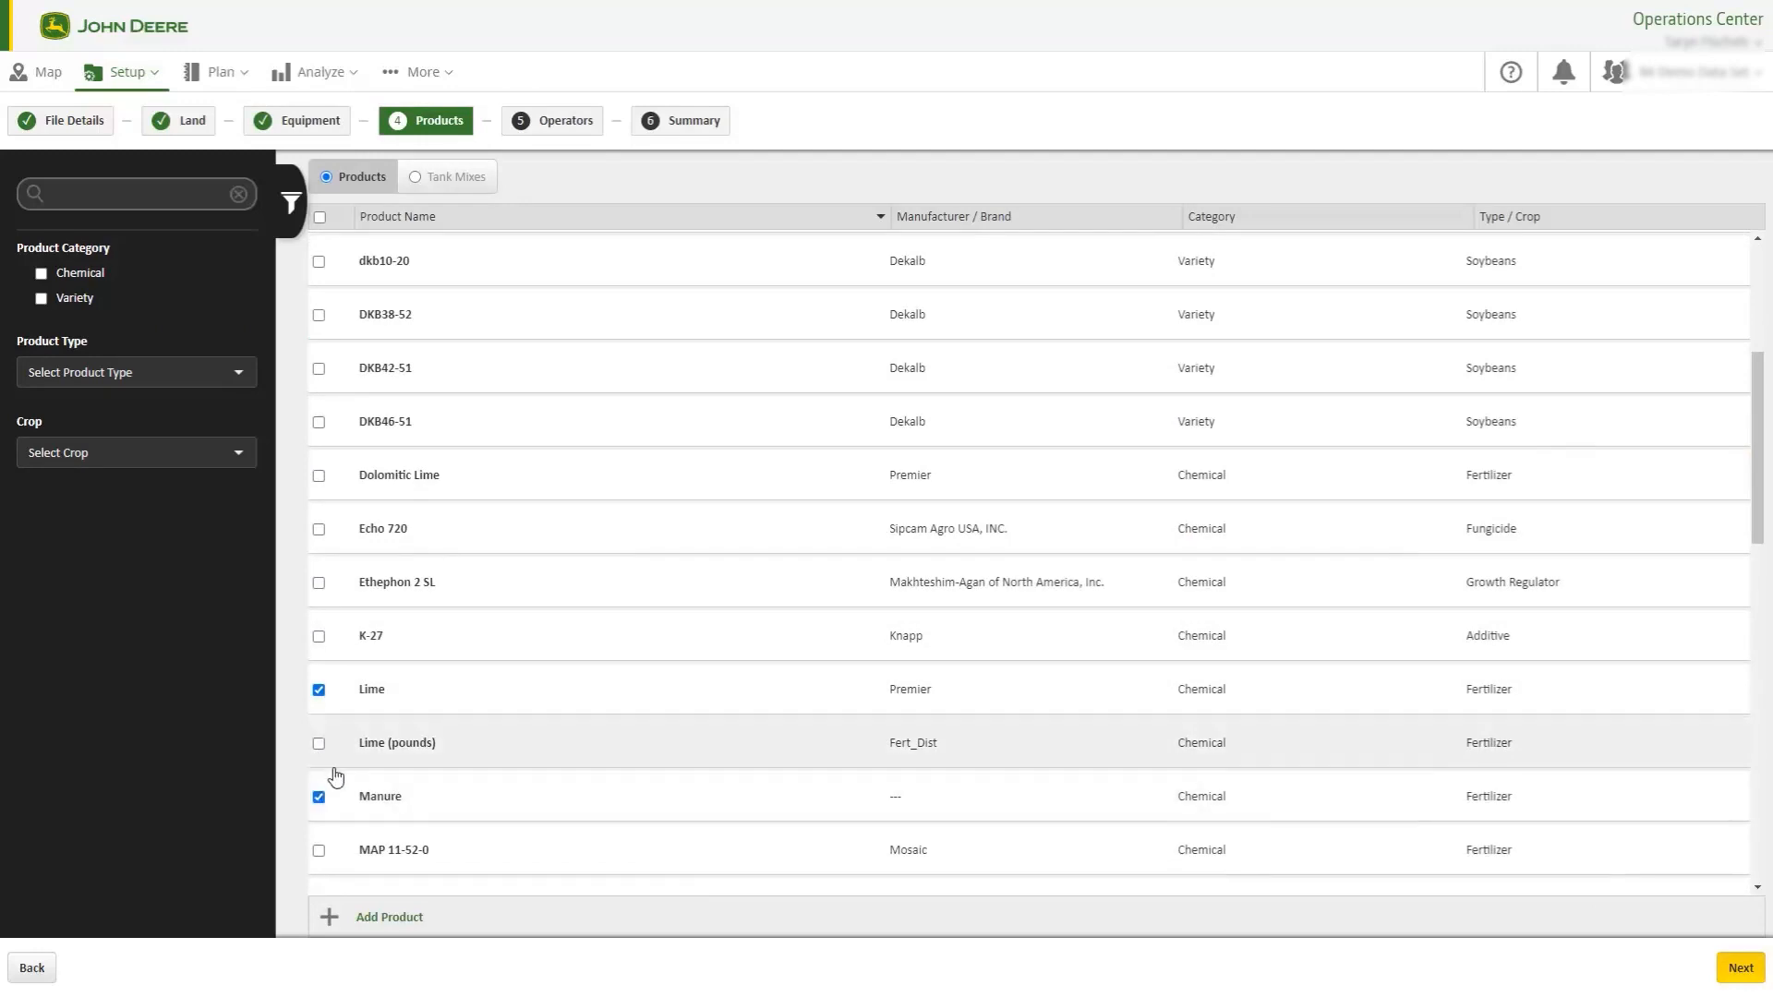
pyautogui.click(141, 81)
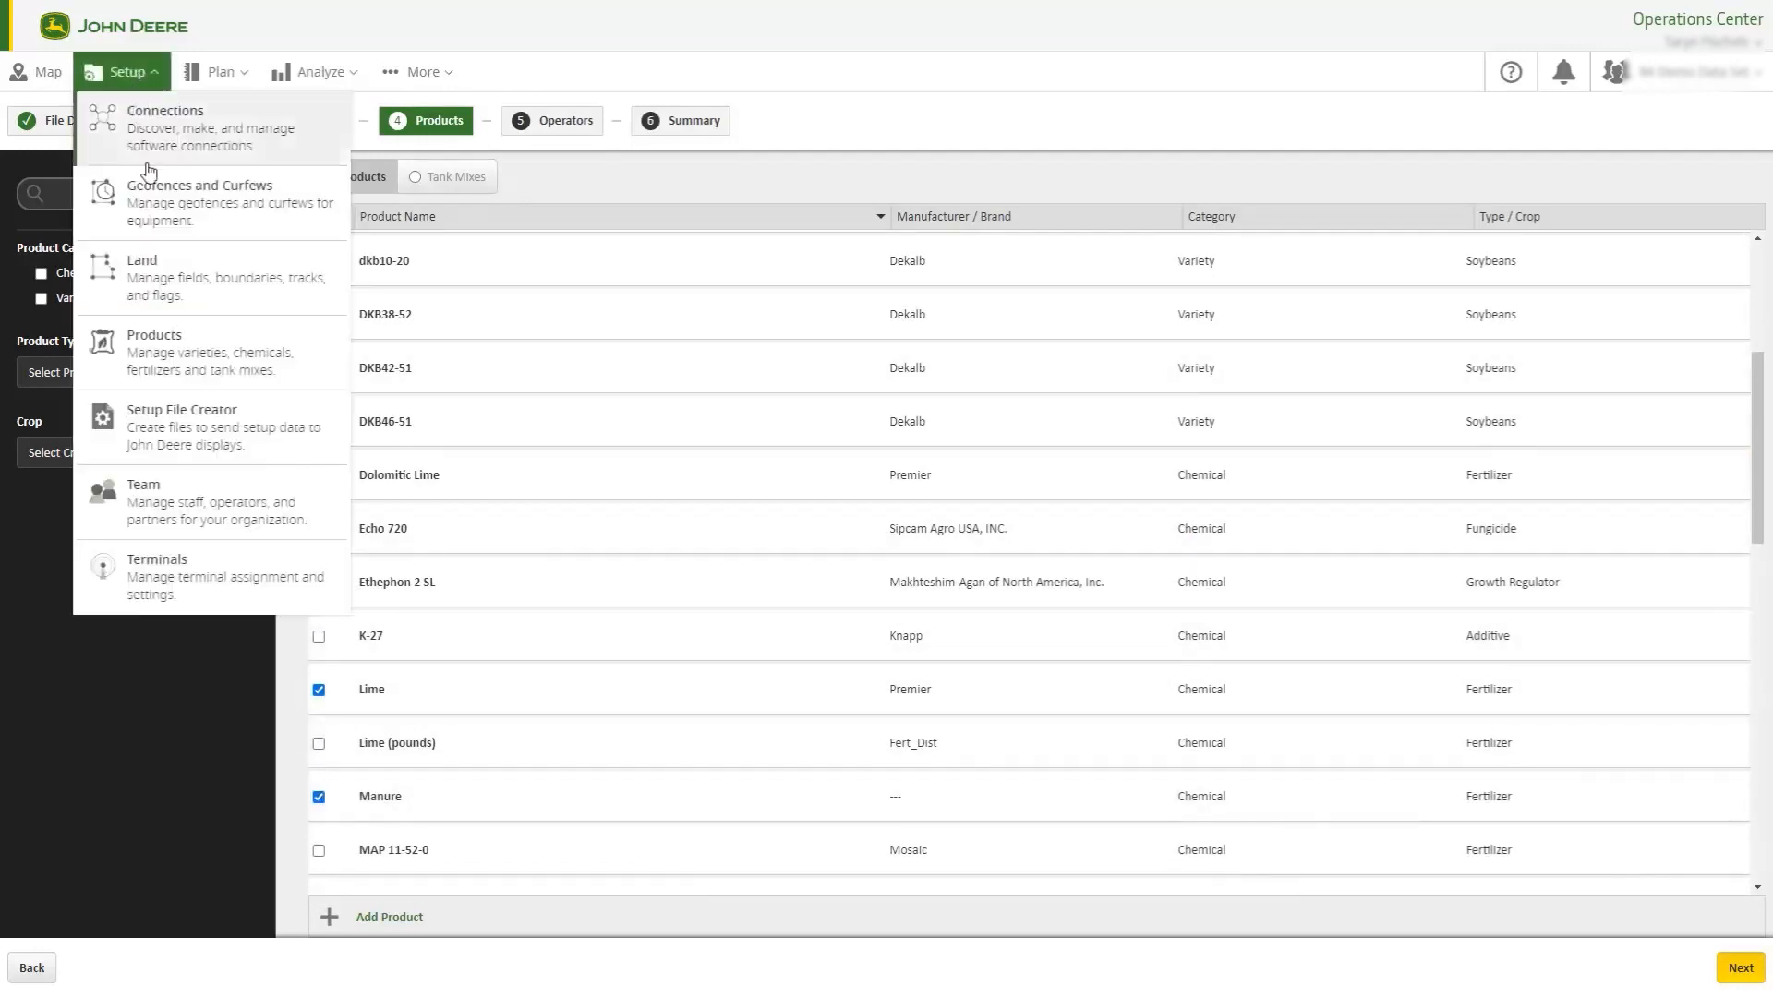
pyautogui.click(148, 83)
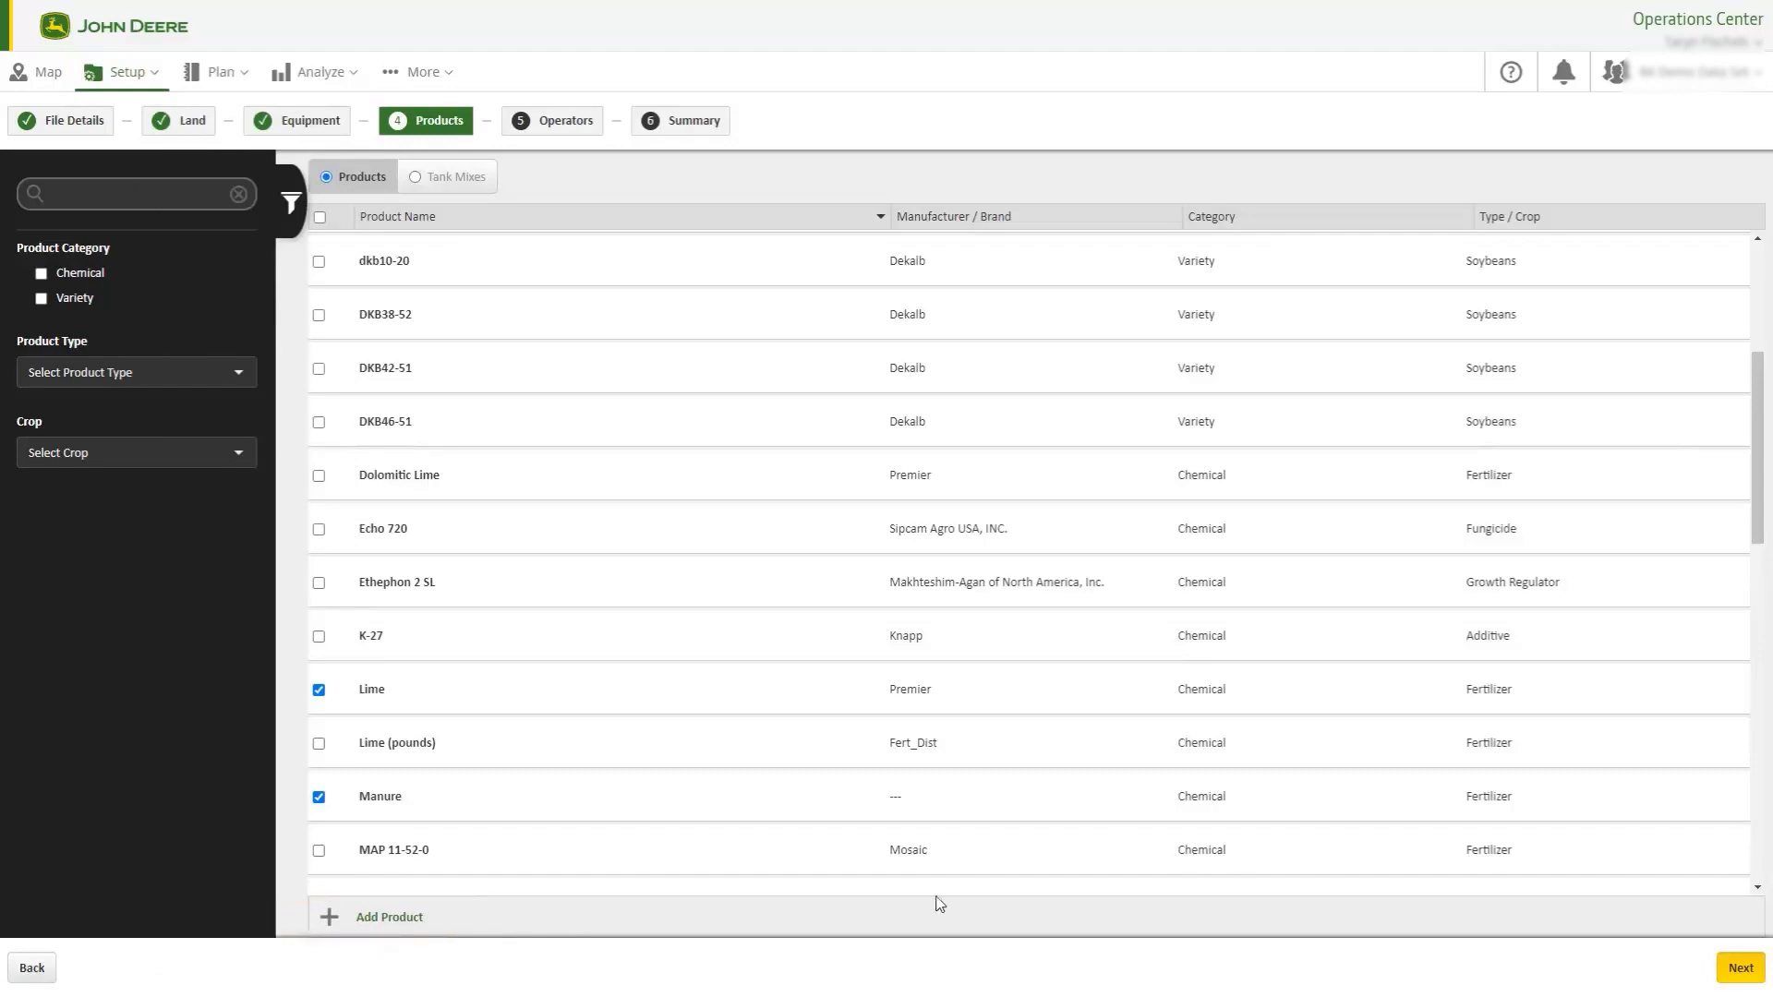
# Include two operators in the setup file and create the file from its summary
pyautogui.click(1738, 972)
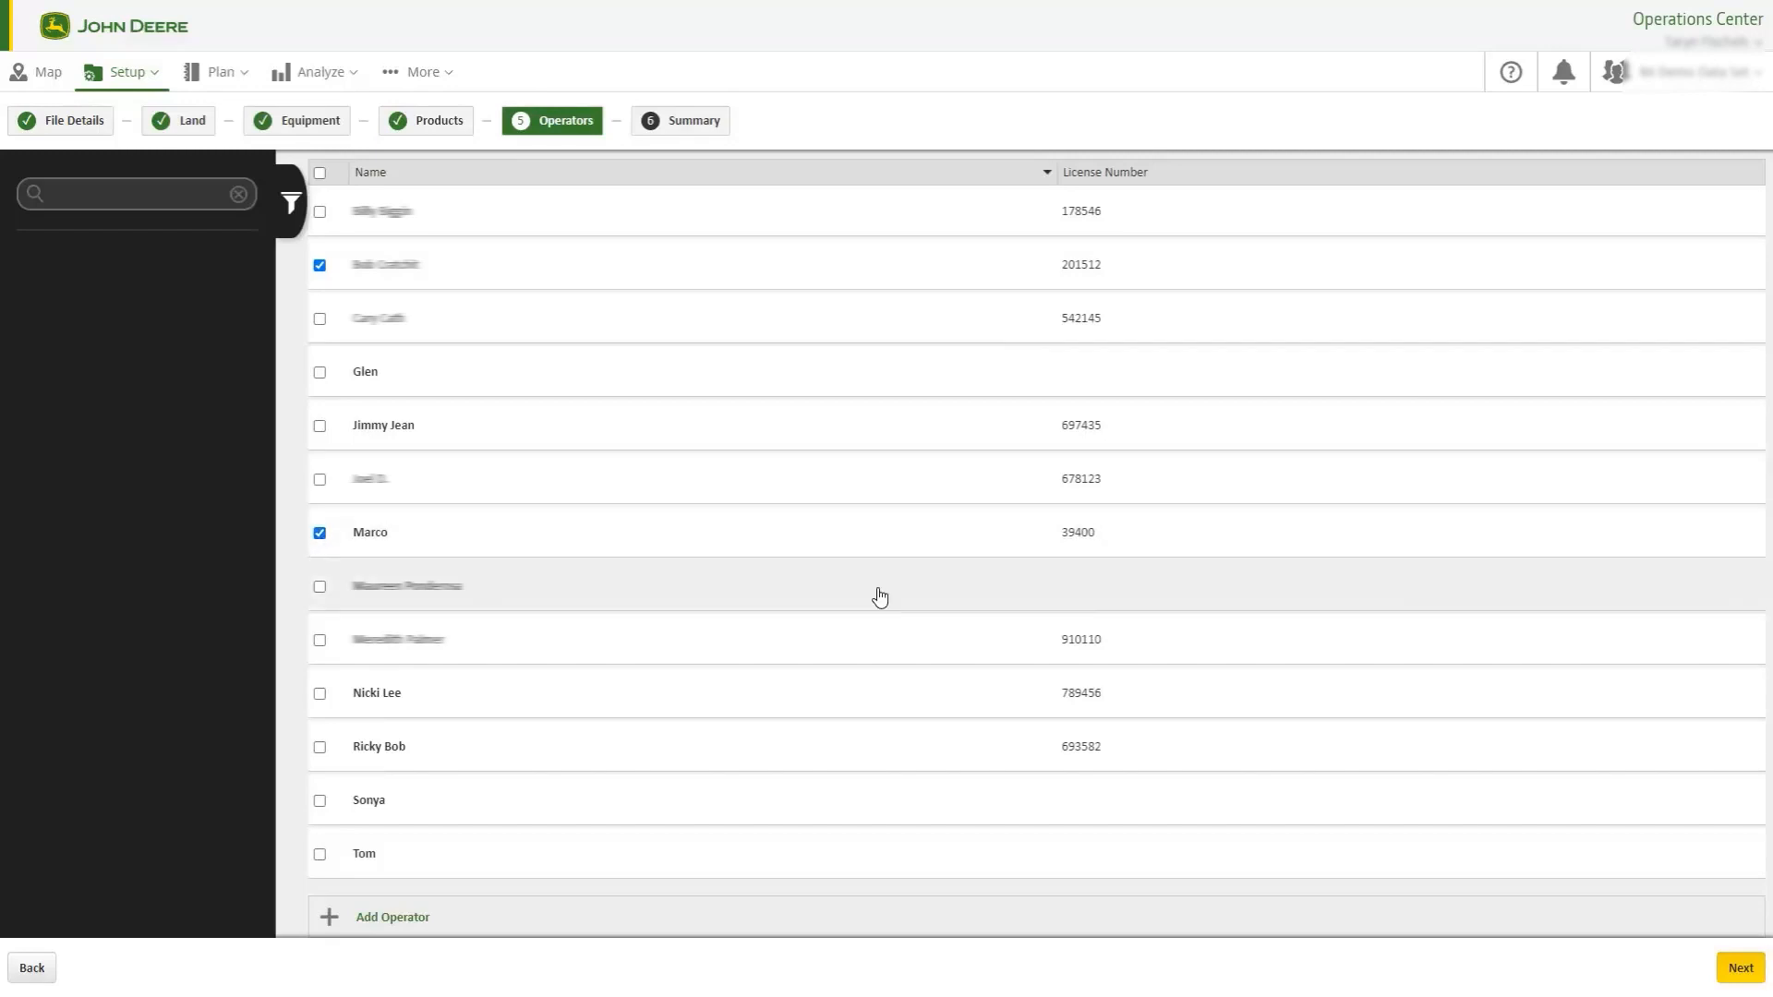
pyautogui.click(1741, 968)
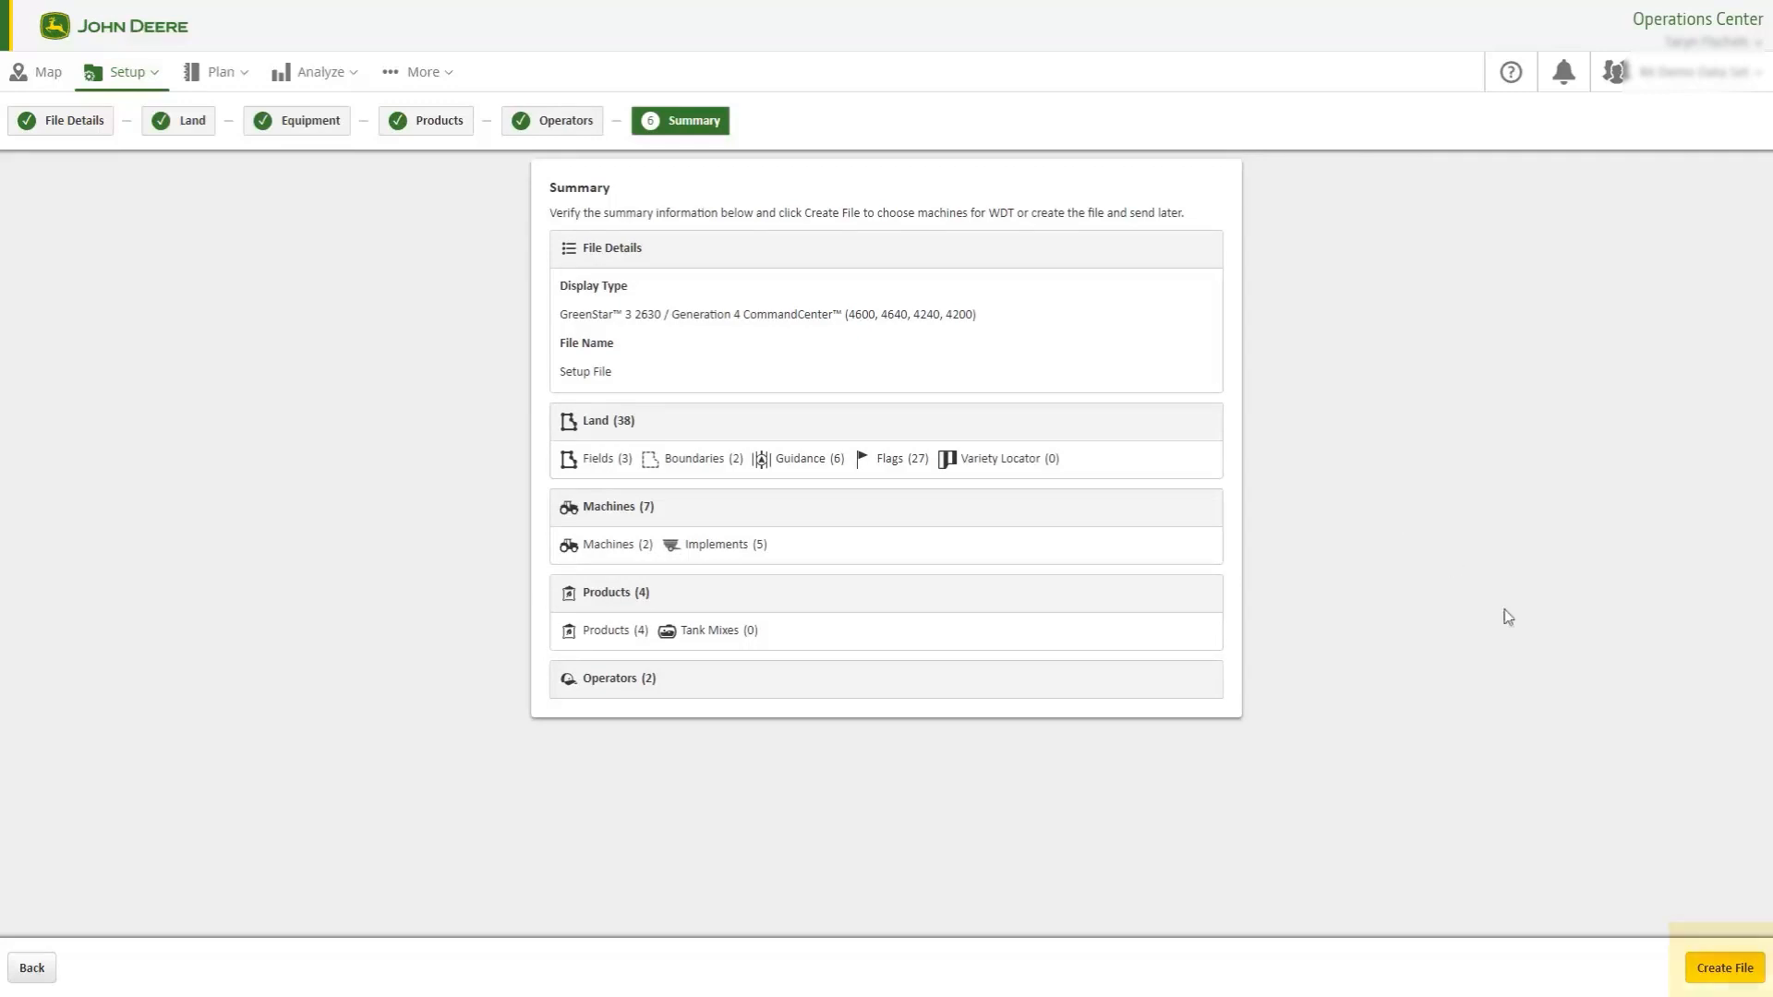
pyautogui.click(1719, 971)
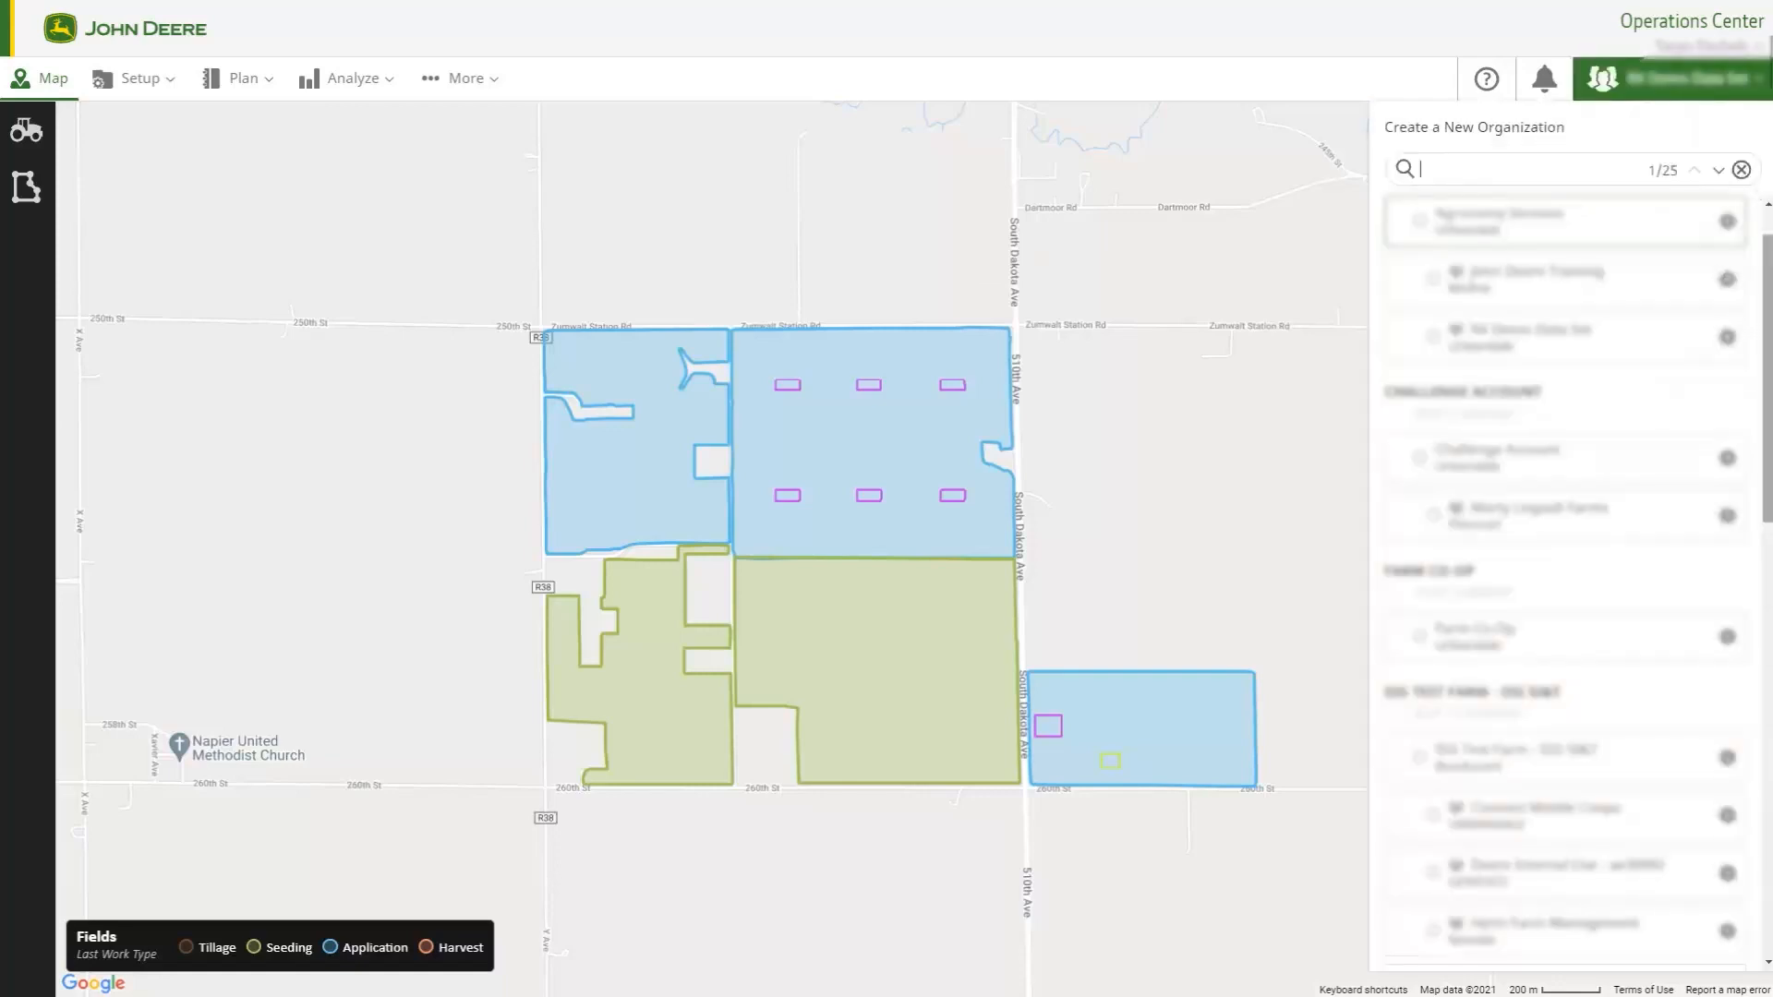
# Open the organization preferences for R4 Demo Data Set
pyautogui.scroll(-8, 1767, 397)
pyautogui.scroll(-5, 1726, 739)
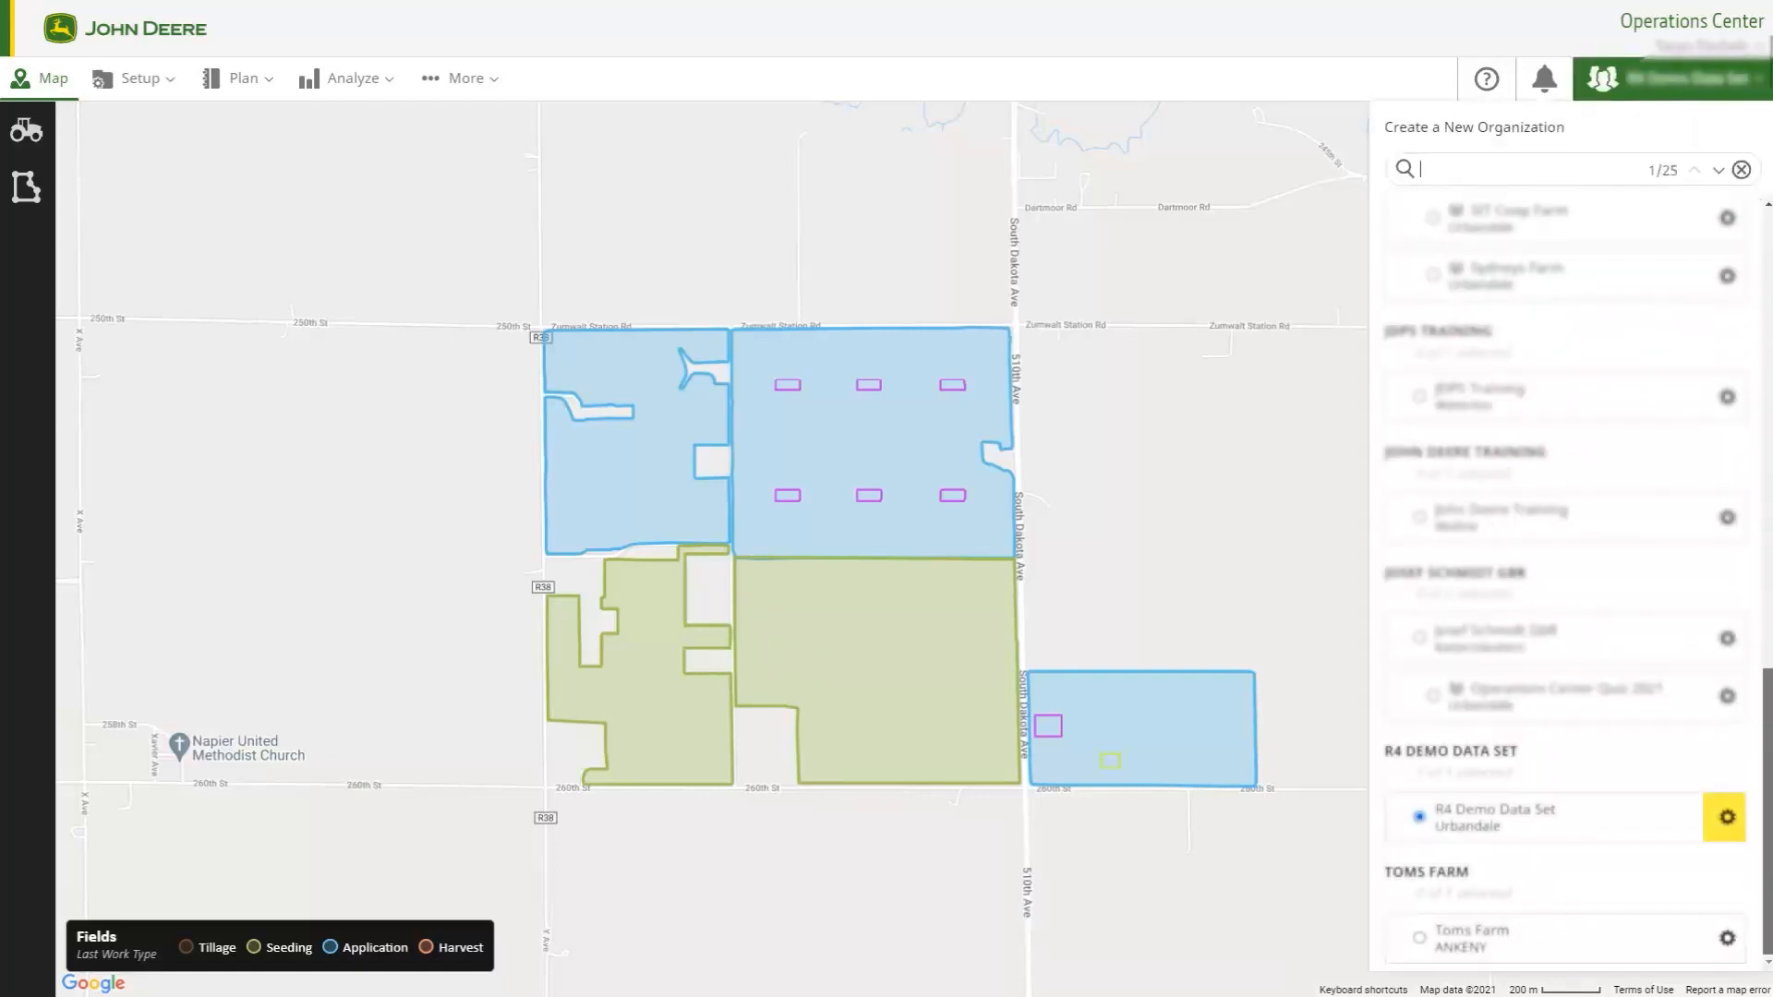
pyautogui.click(1726, 812)
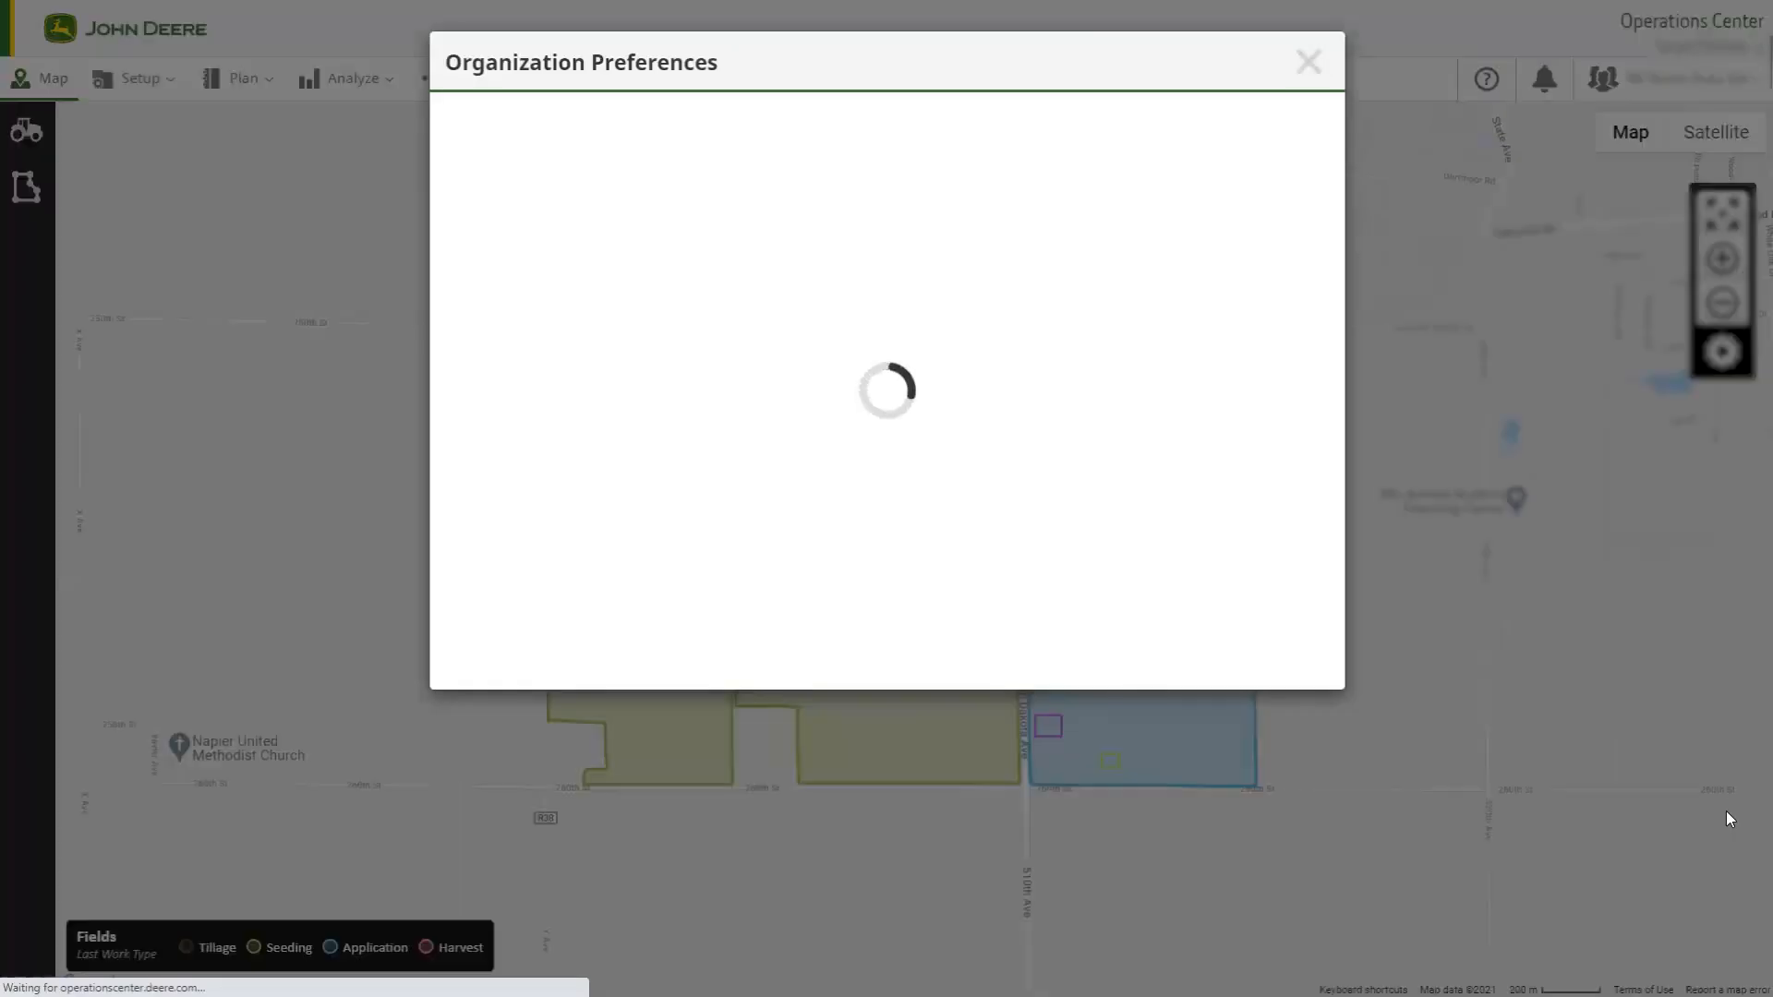
# Turn on AutoPath in the organization's settings and save the preferences
pyautogui.click(557, 168)
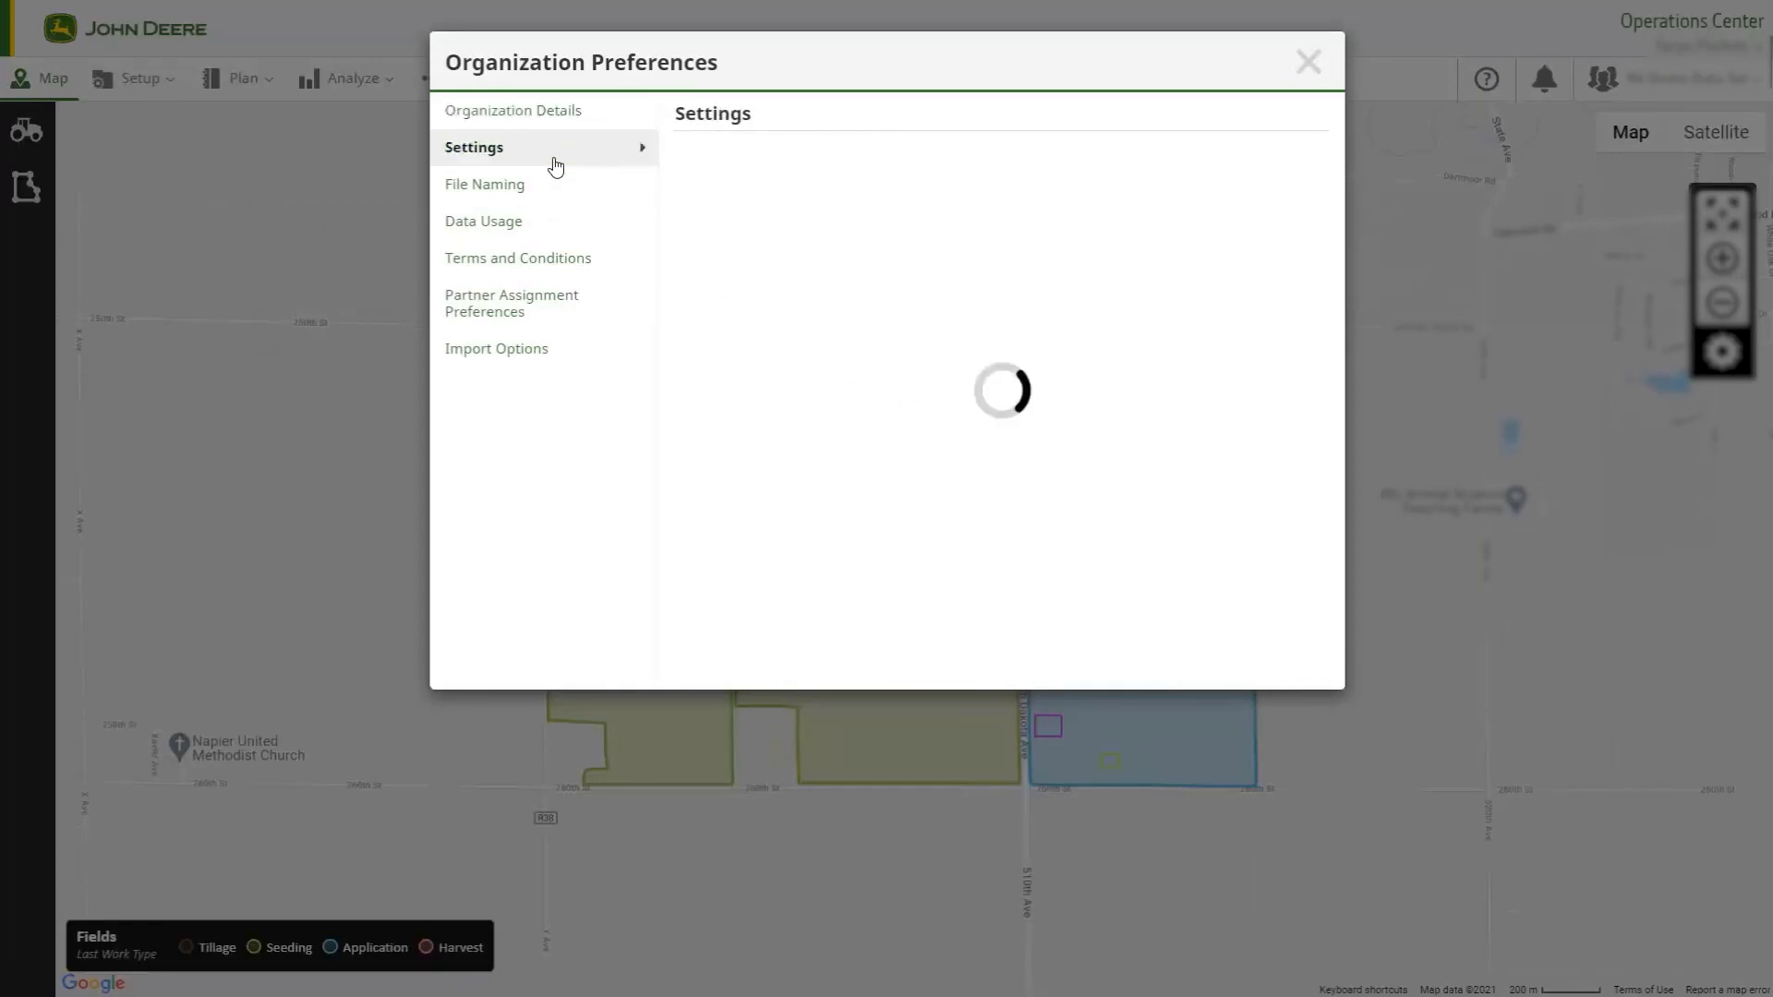
pyautogui.scroll(-3, 879, 397)
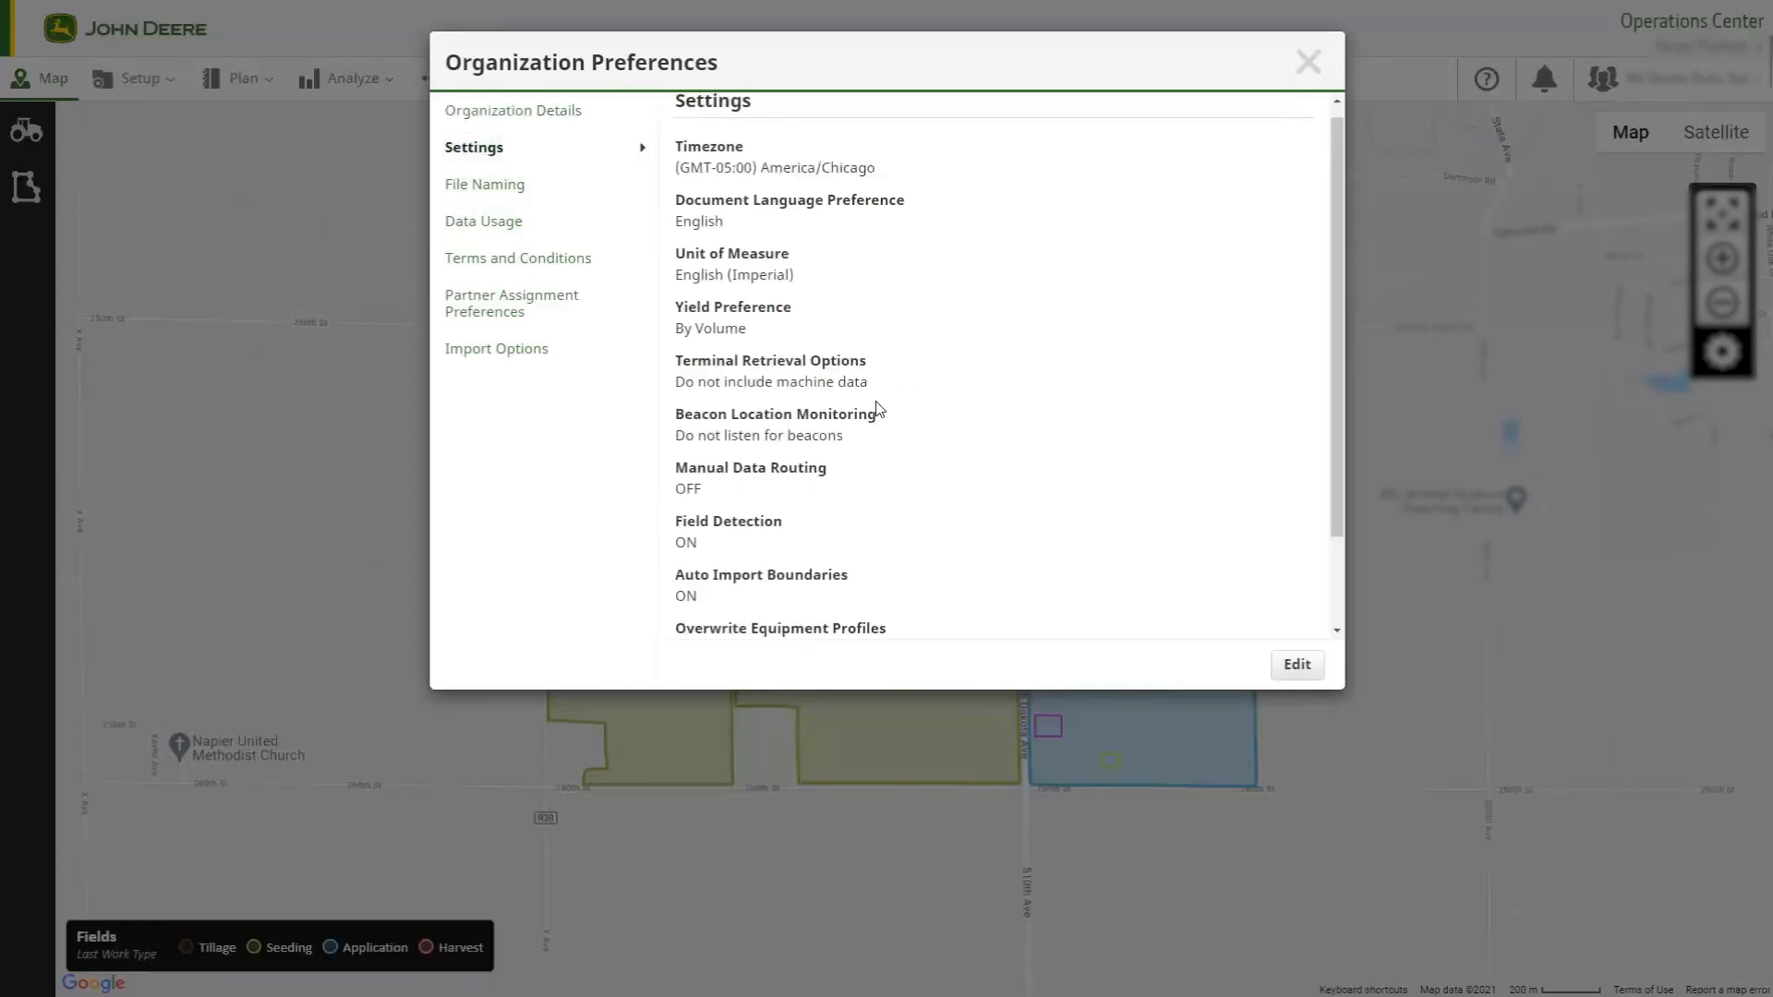
pyautogui.click(1297, 665)
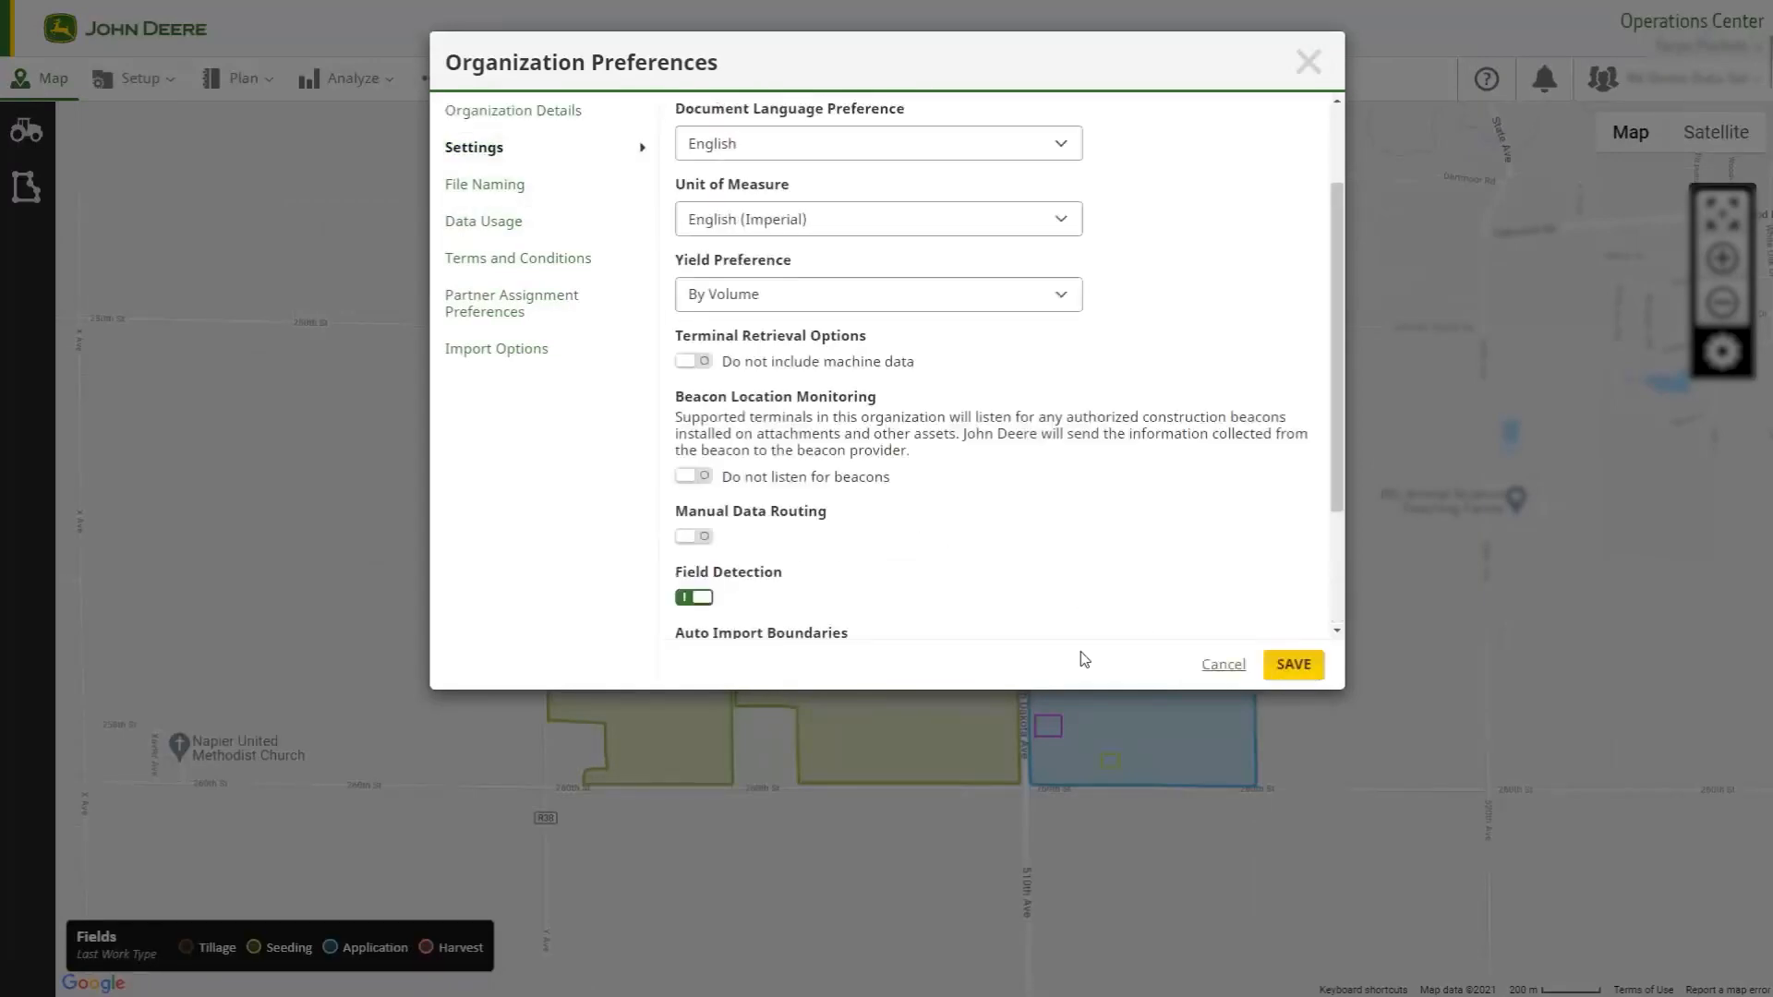
pyautogui.scroll(-2, 828, 592)
pyautogui.click(700, 598)
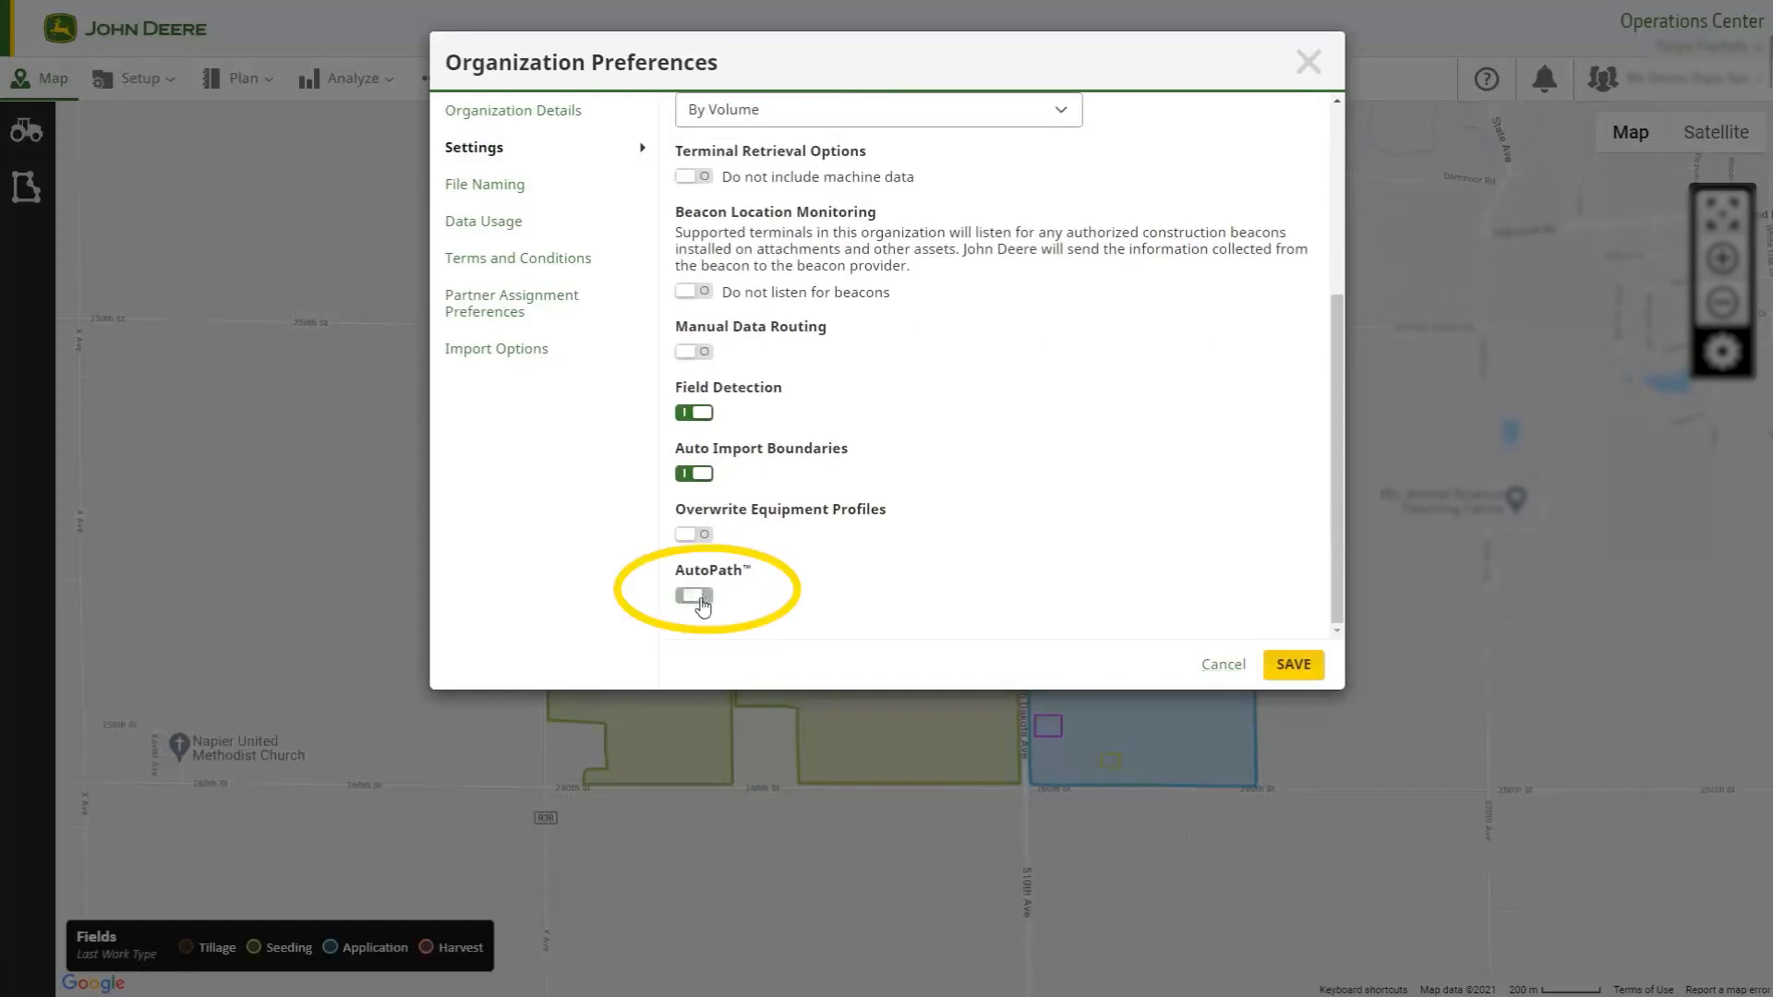
pyautogui.click(1292, 665)
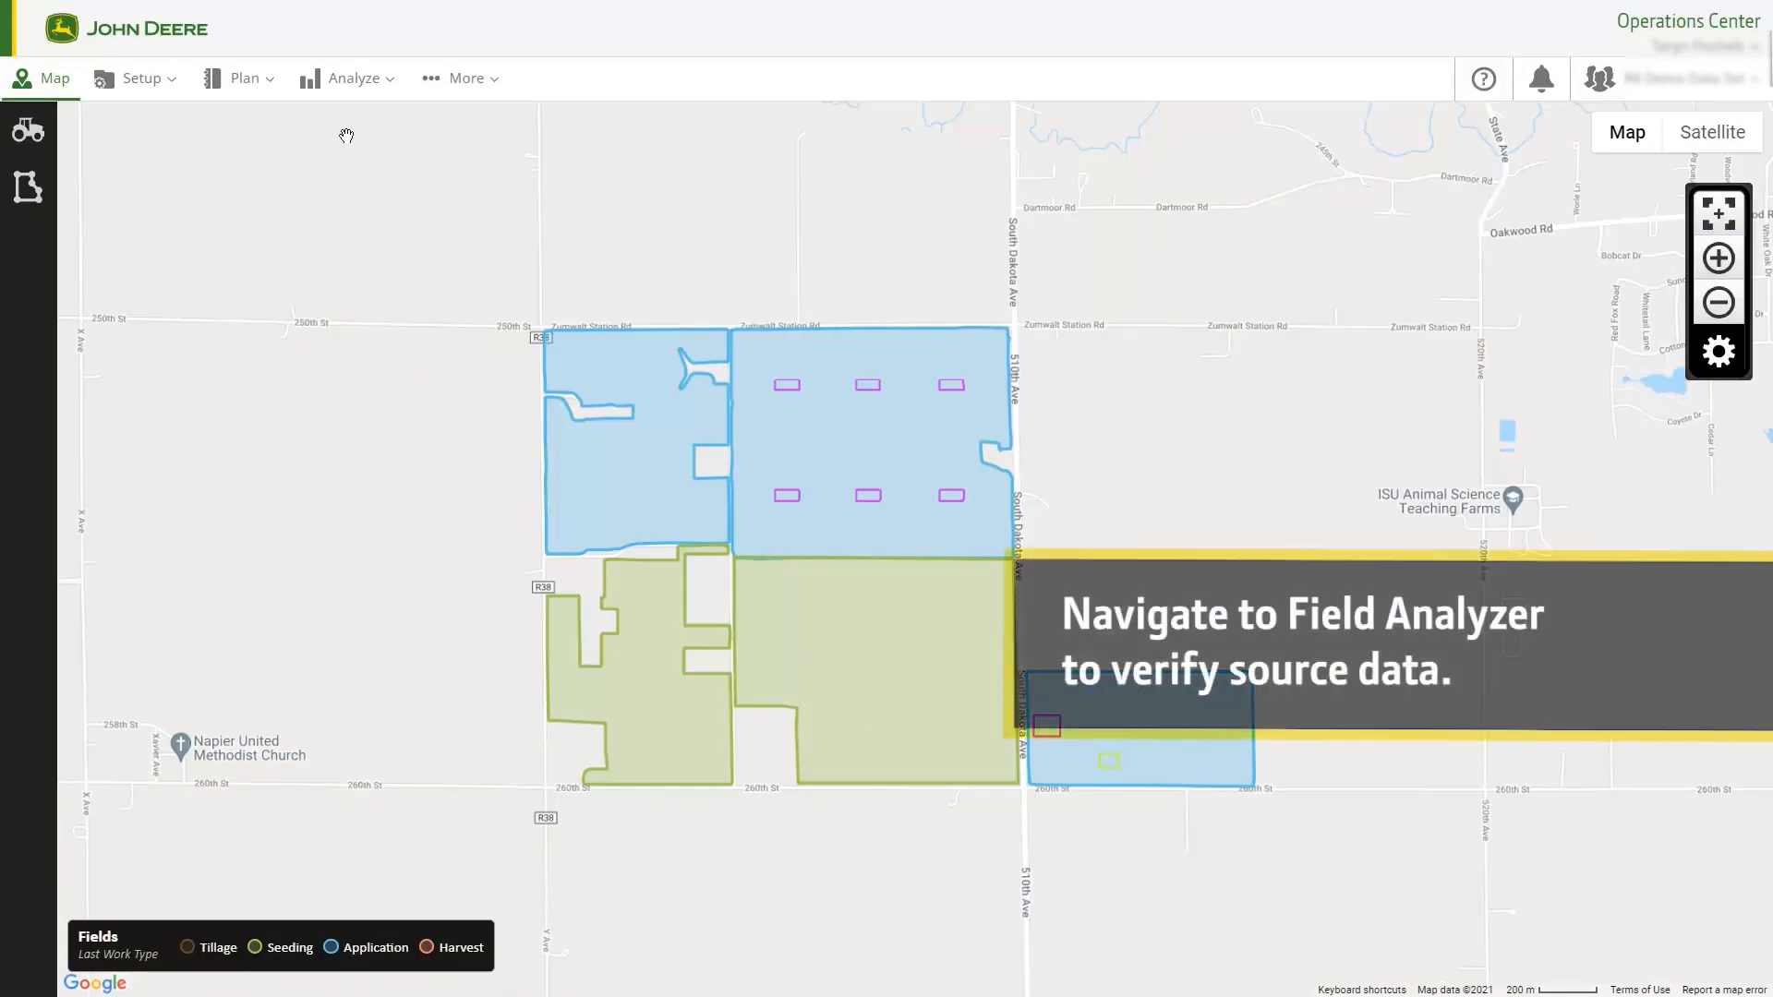
# Open Field Analyzer and select the field Rented 1 to check its source data
pyautogui.click(349, 78)
pyautogui.click(418, 308)
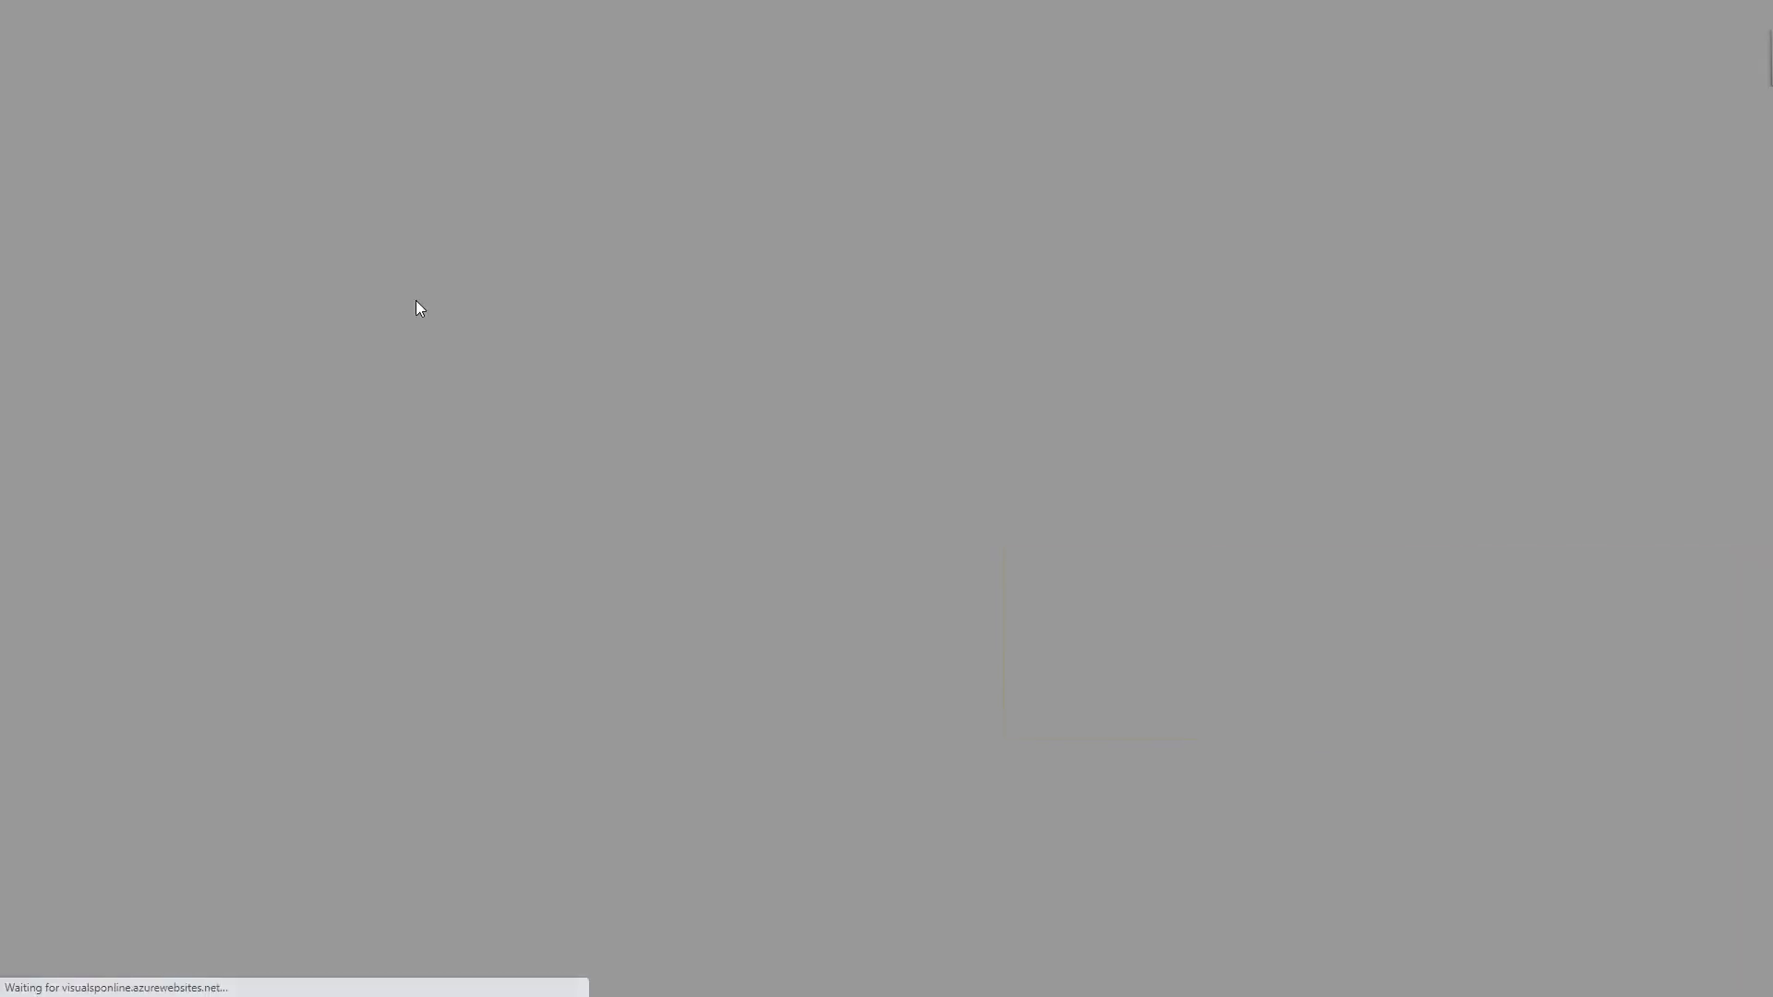
pyautogui.click(175, 241)
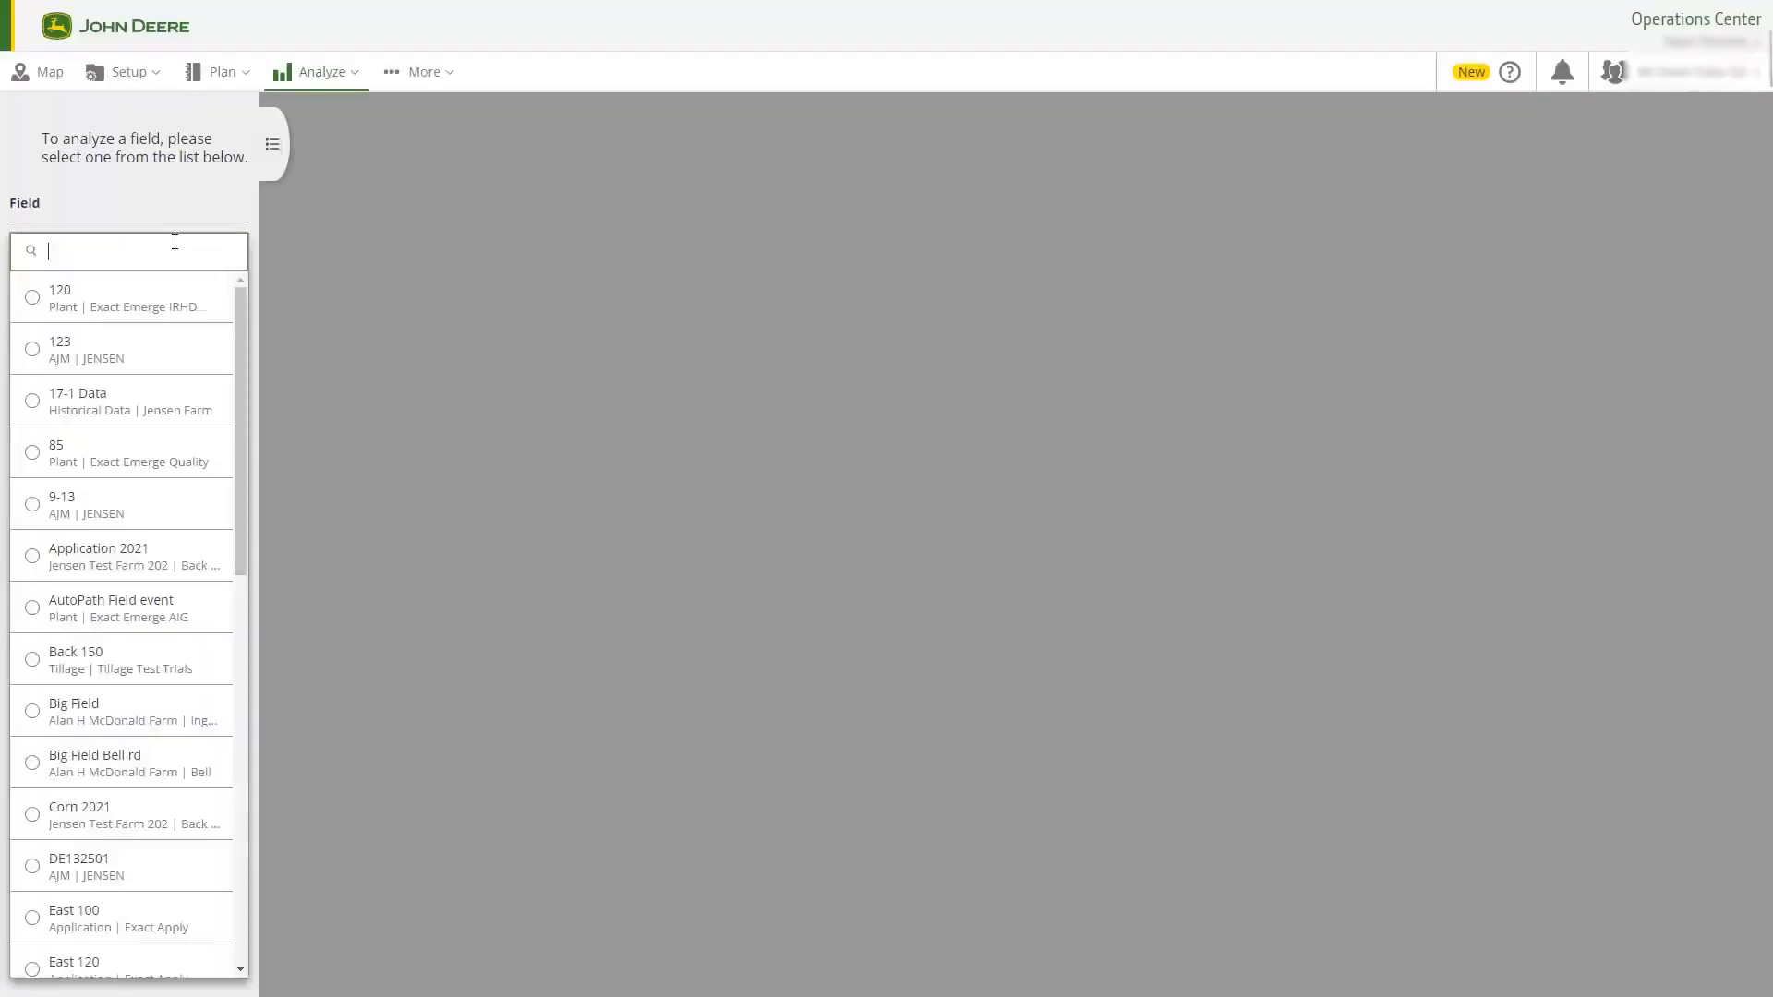
pyautogui.write('rented 1')
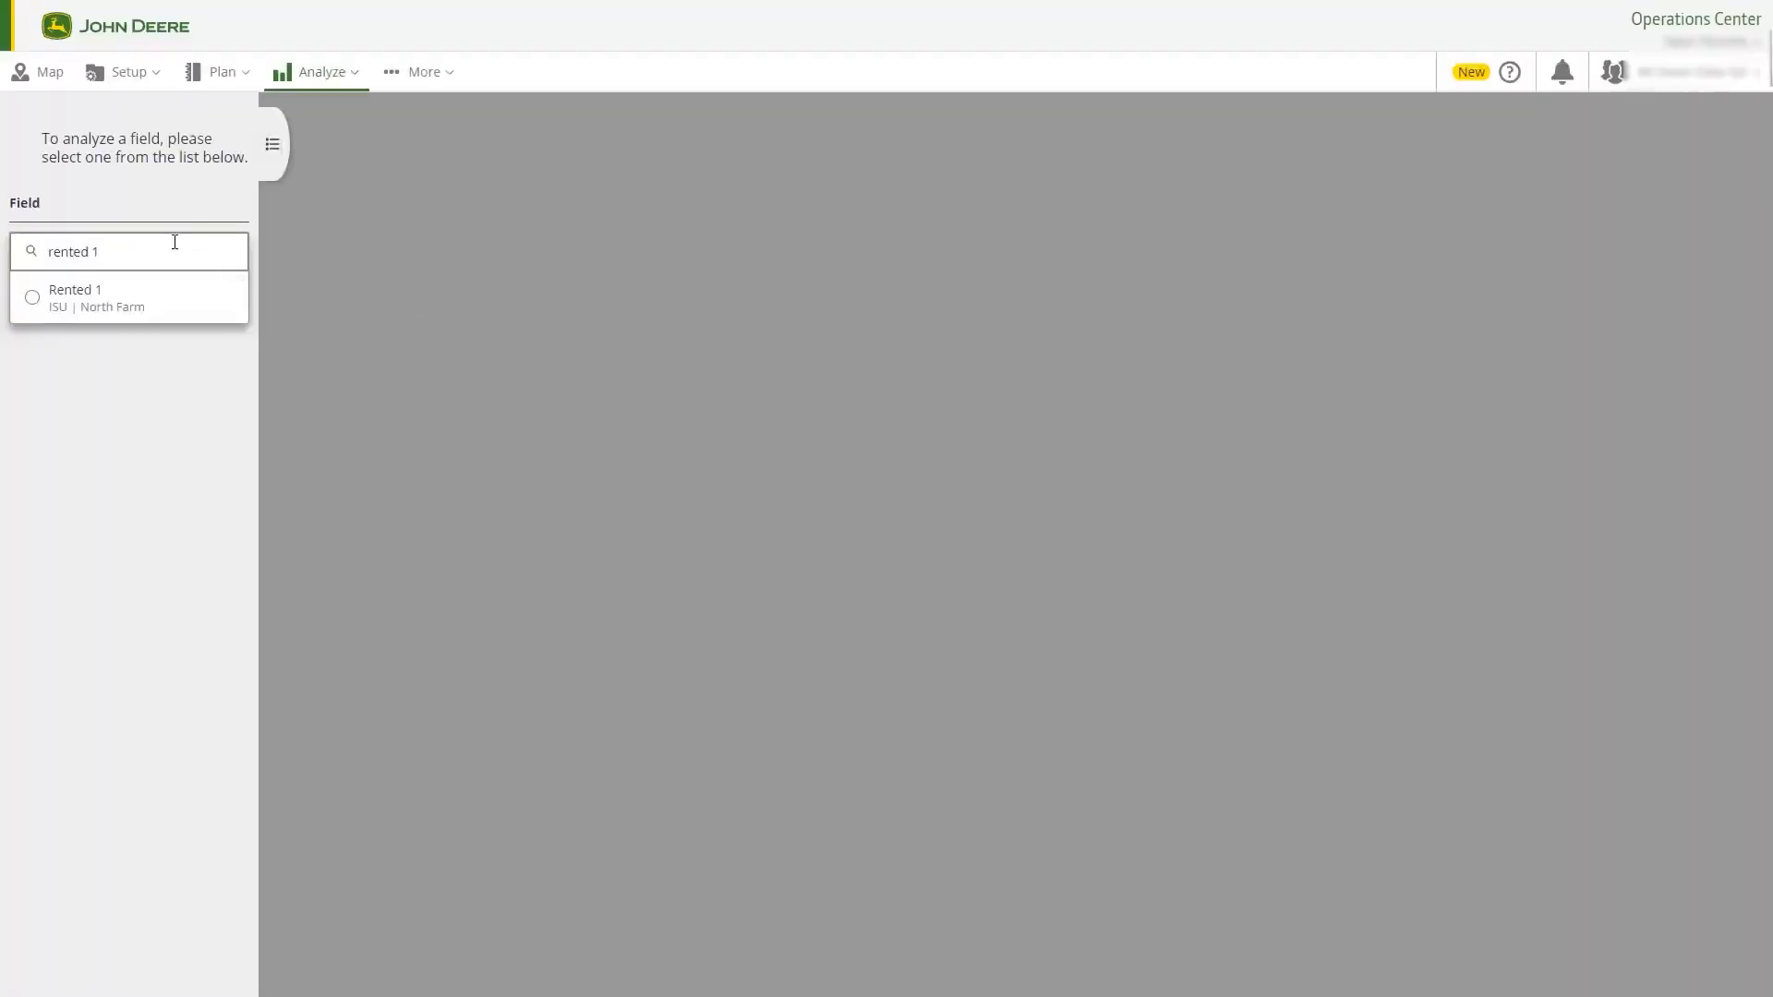
pyautogui.click(175, 289)
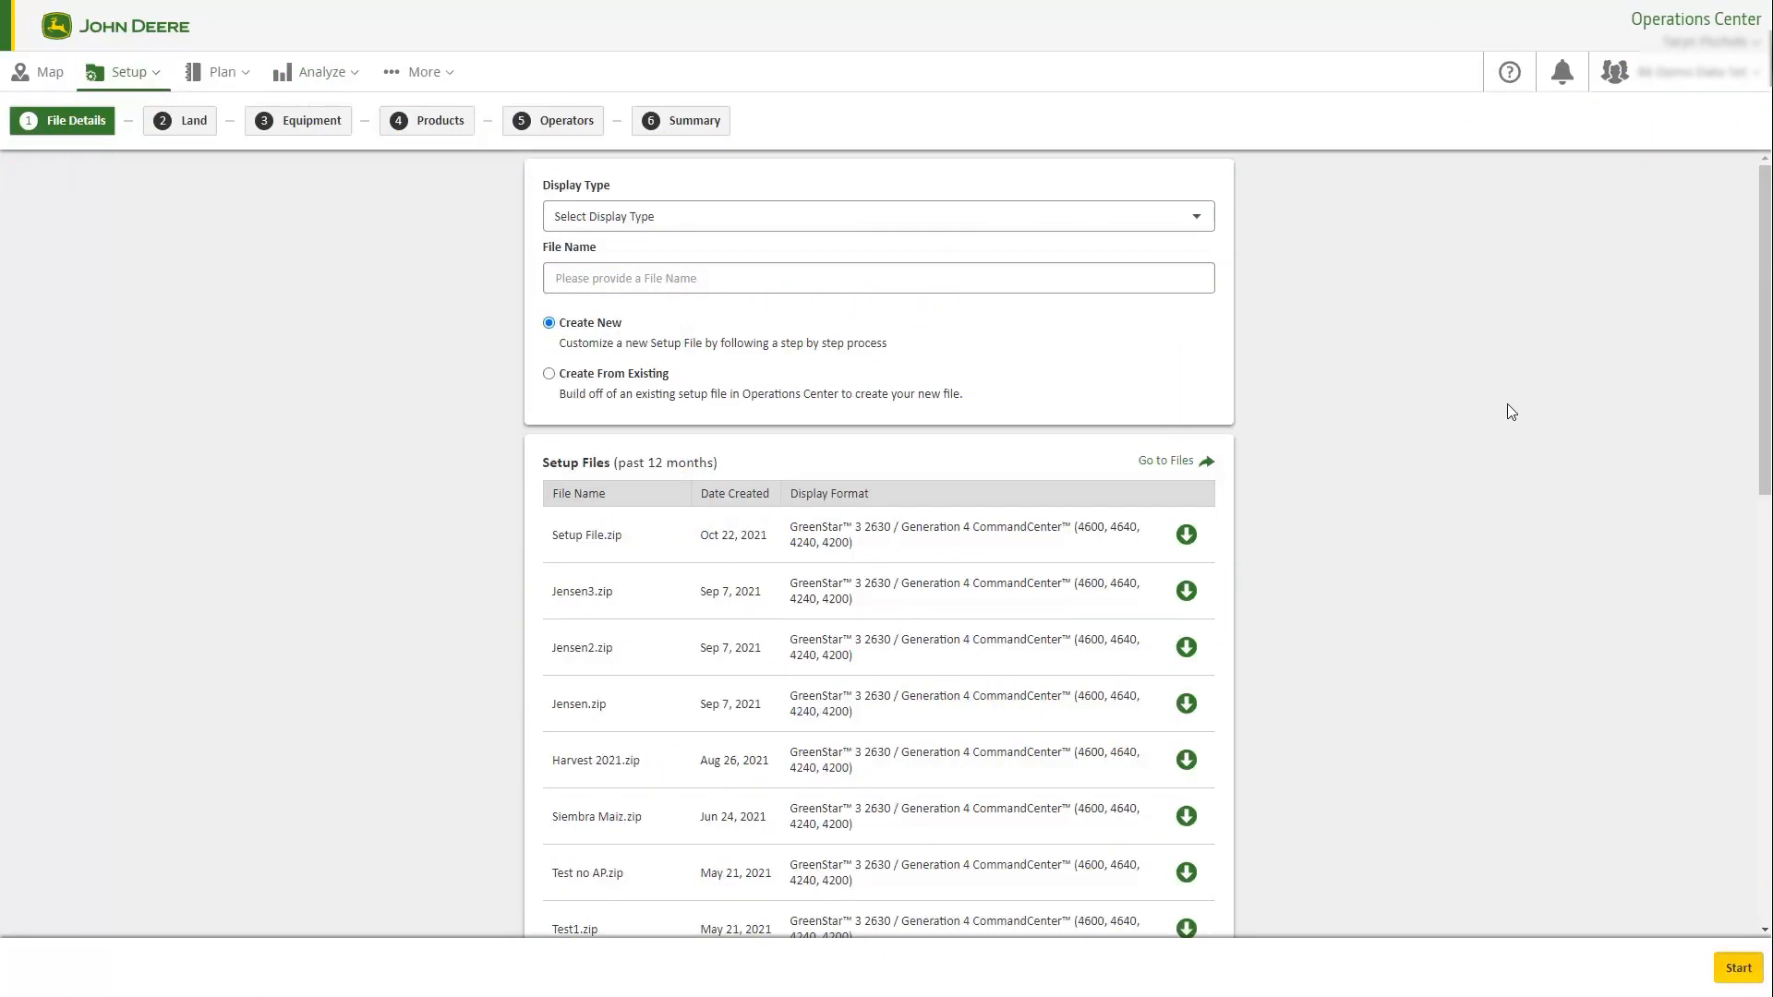
# Start a new setup file named Autopath for the GreenStar 3 2630 / Generation 4 CommandCenter display type
pyautogui.click(1199, 218)
pyautogui.click(970, 258)
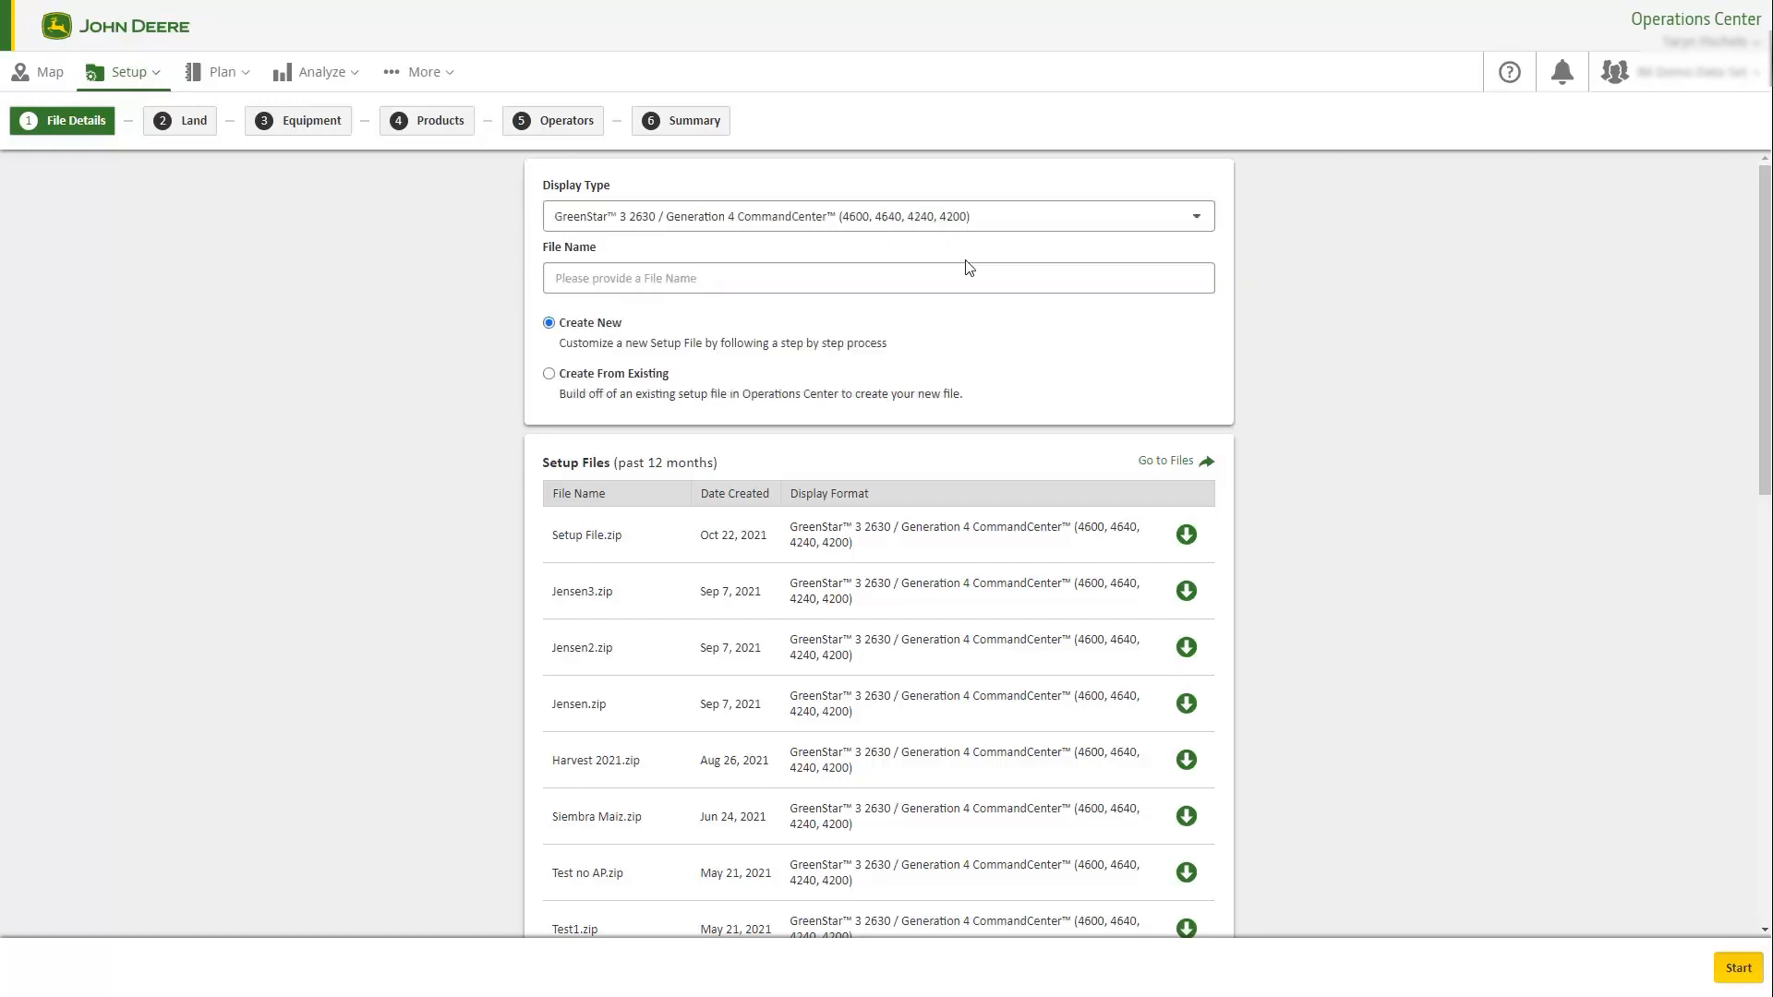
pyautogui.click(968, 268)
pyautogui.write('Autopath')
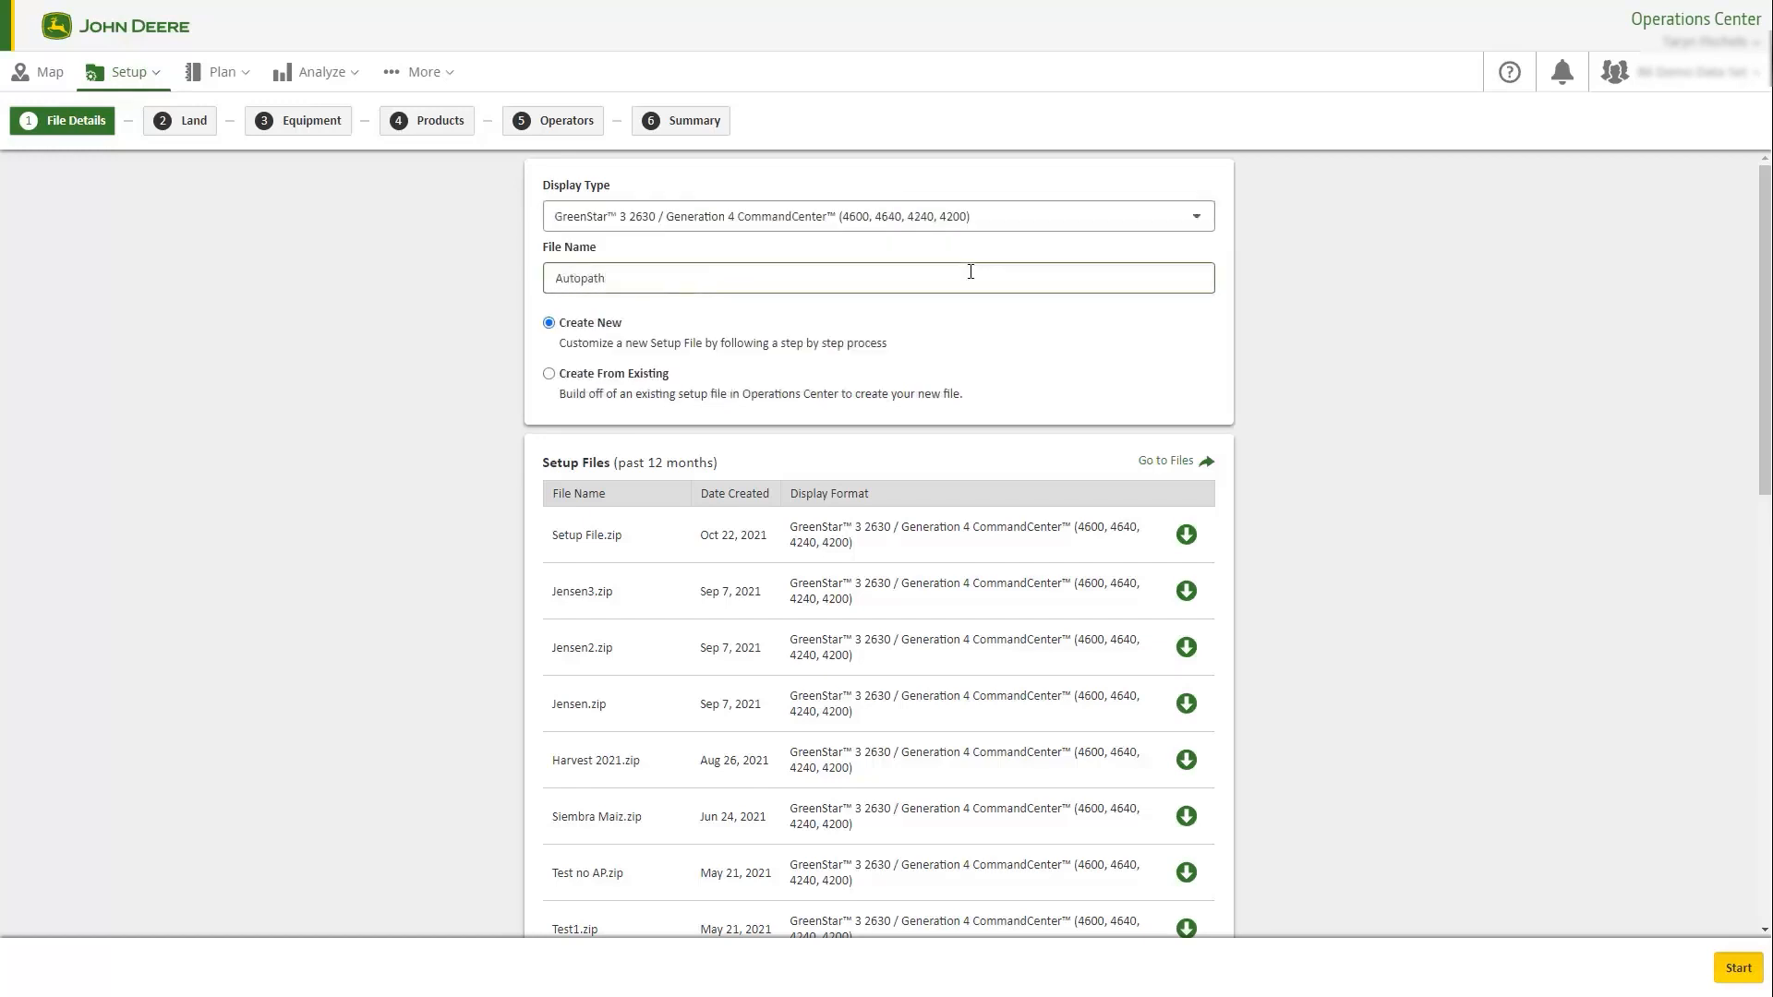
pyautogui.click(1718, 966)
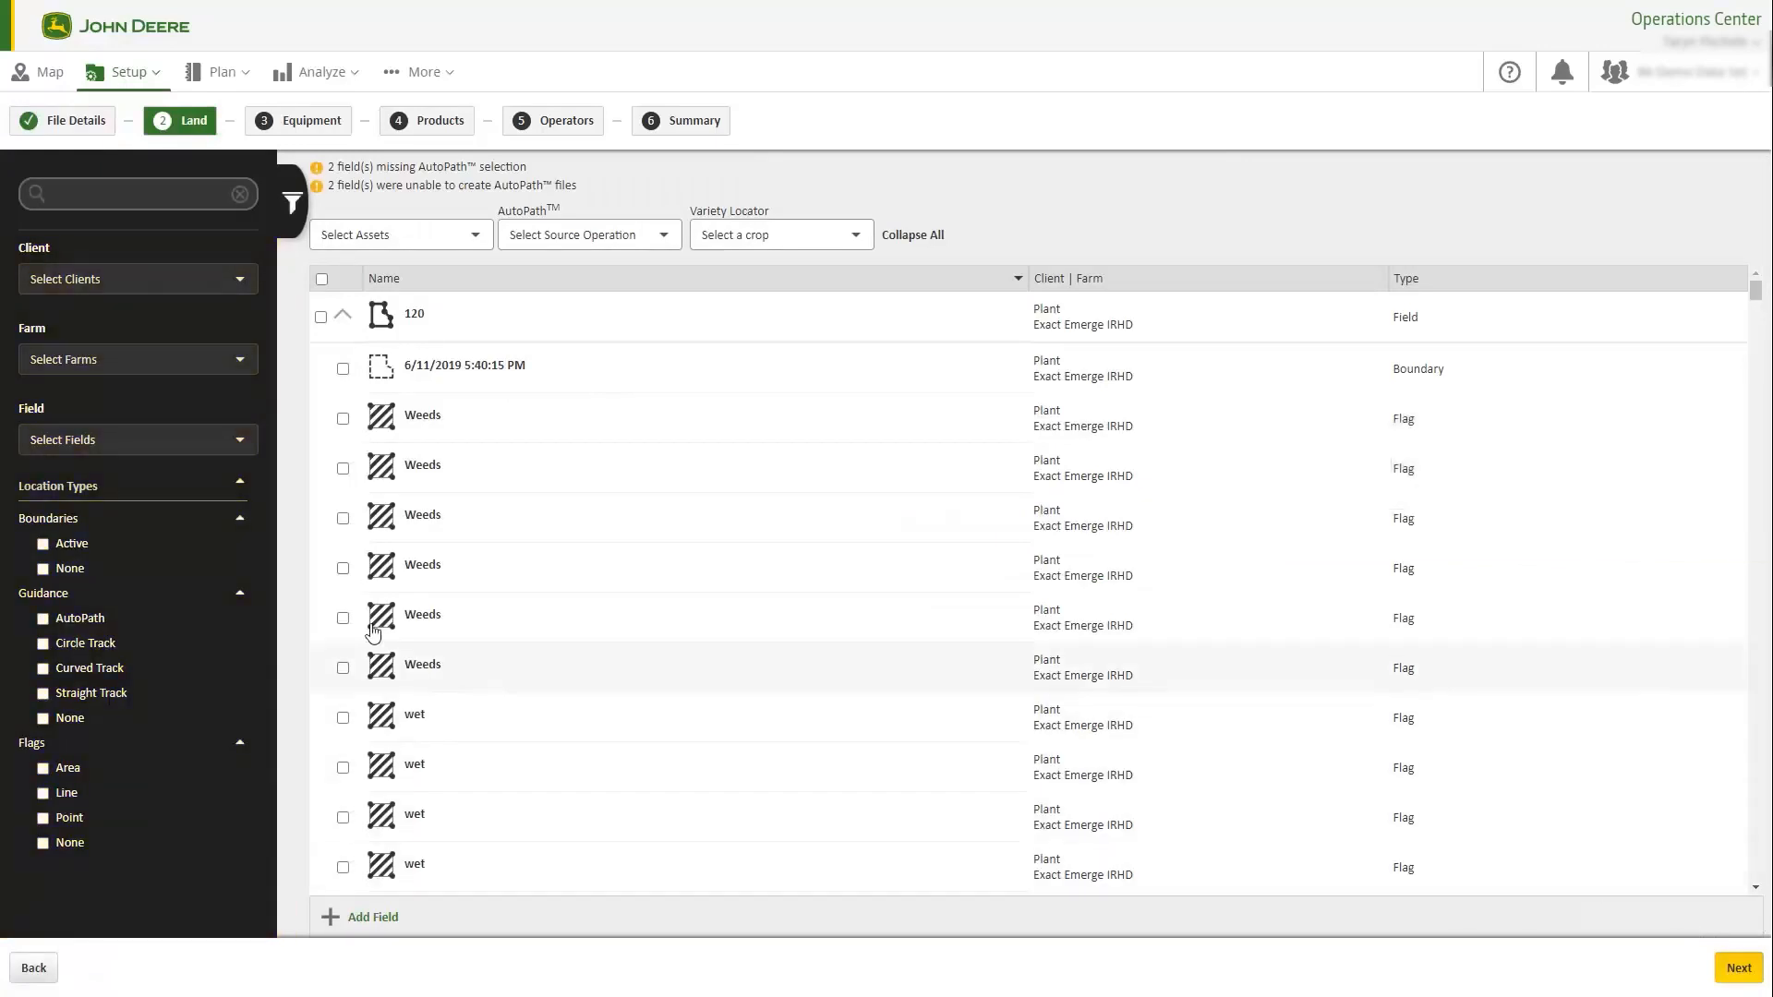
# Select the AutoPath-filtered field Rented 1 with its Seeding: Corn operation, using Most Recent Seeding as the AutoPath source operation
pyautogui.click(42, 620)
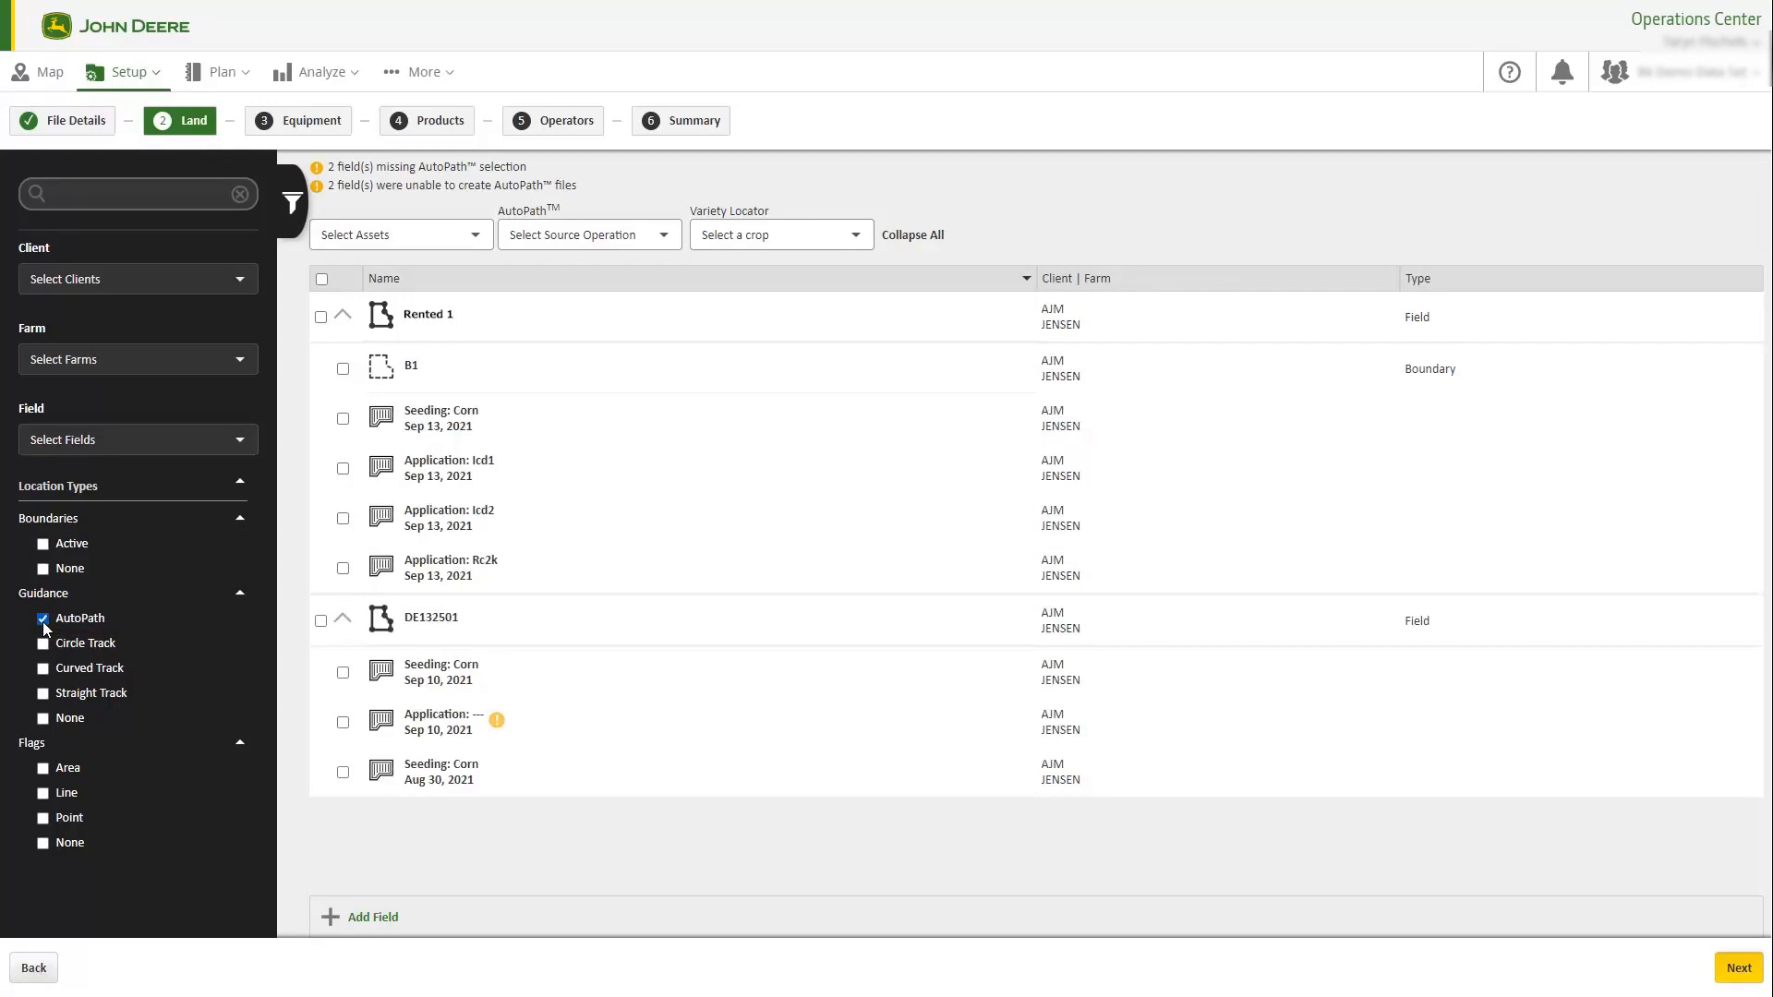
pyautogui.click(321, 317)
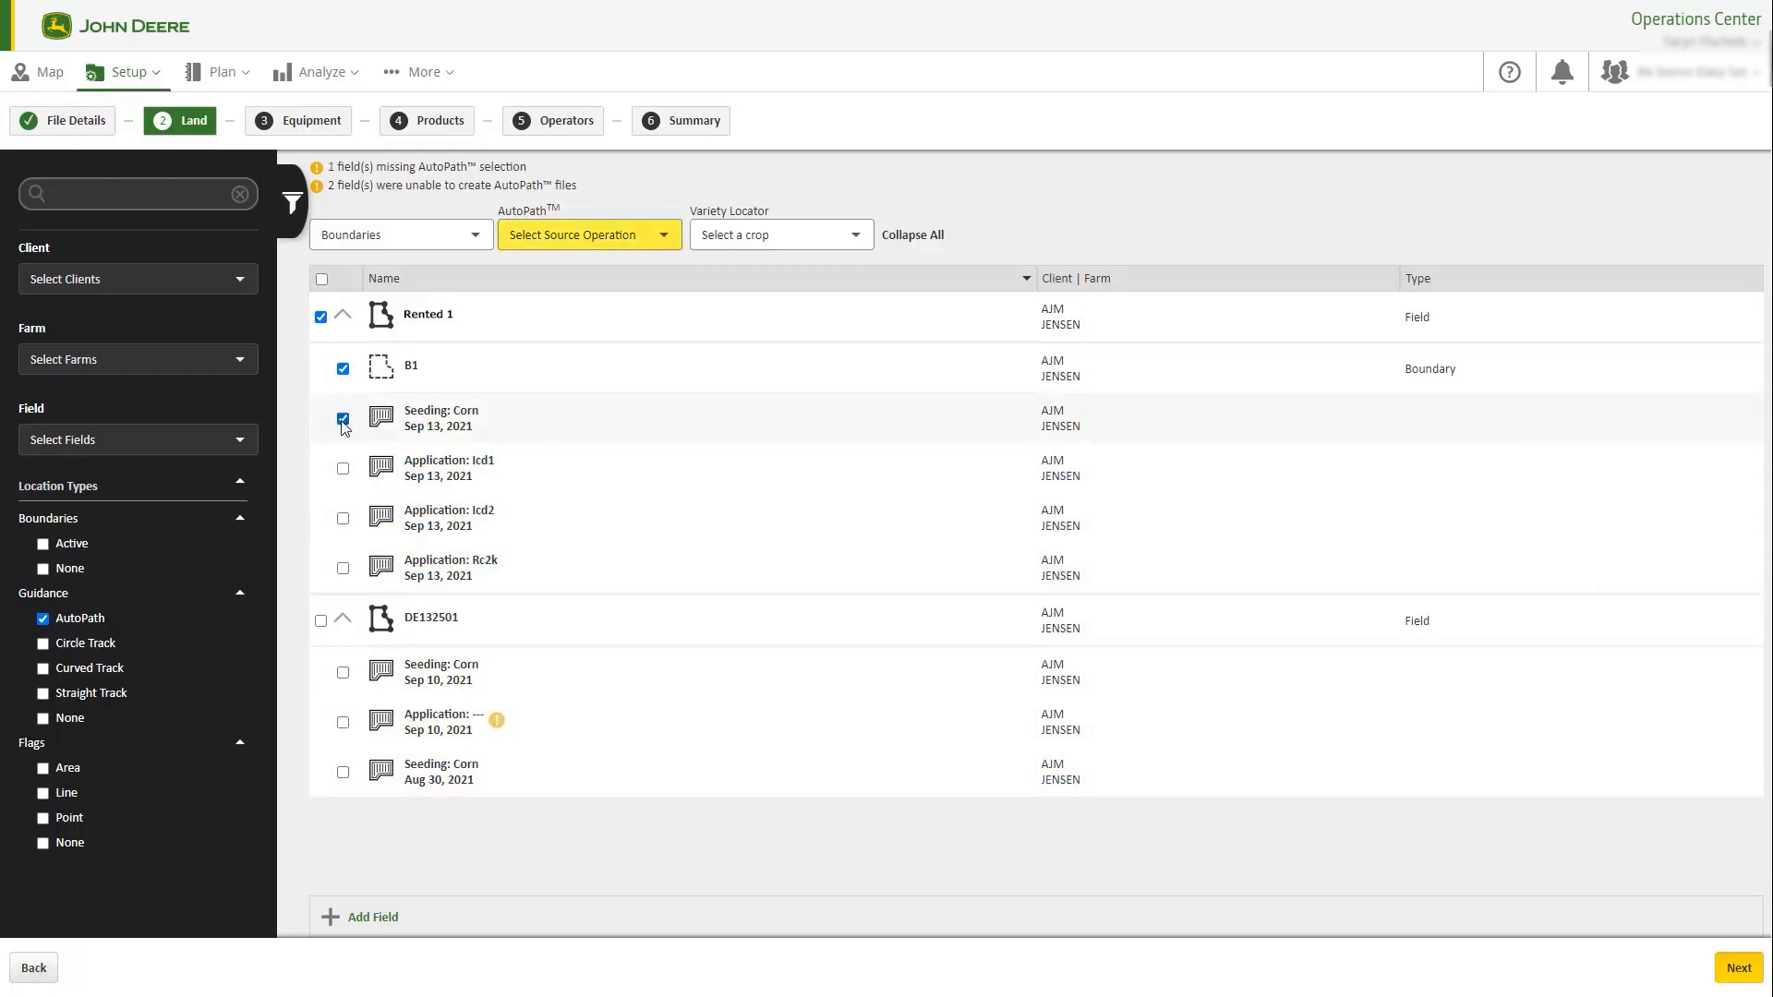
pyautogui.click(663, 239)
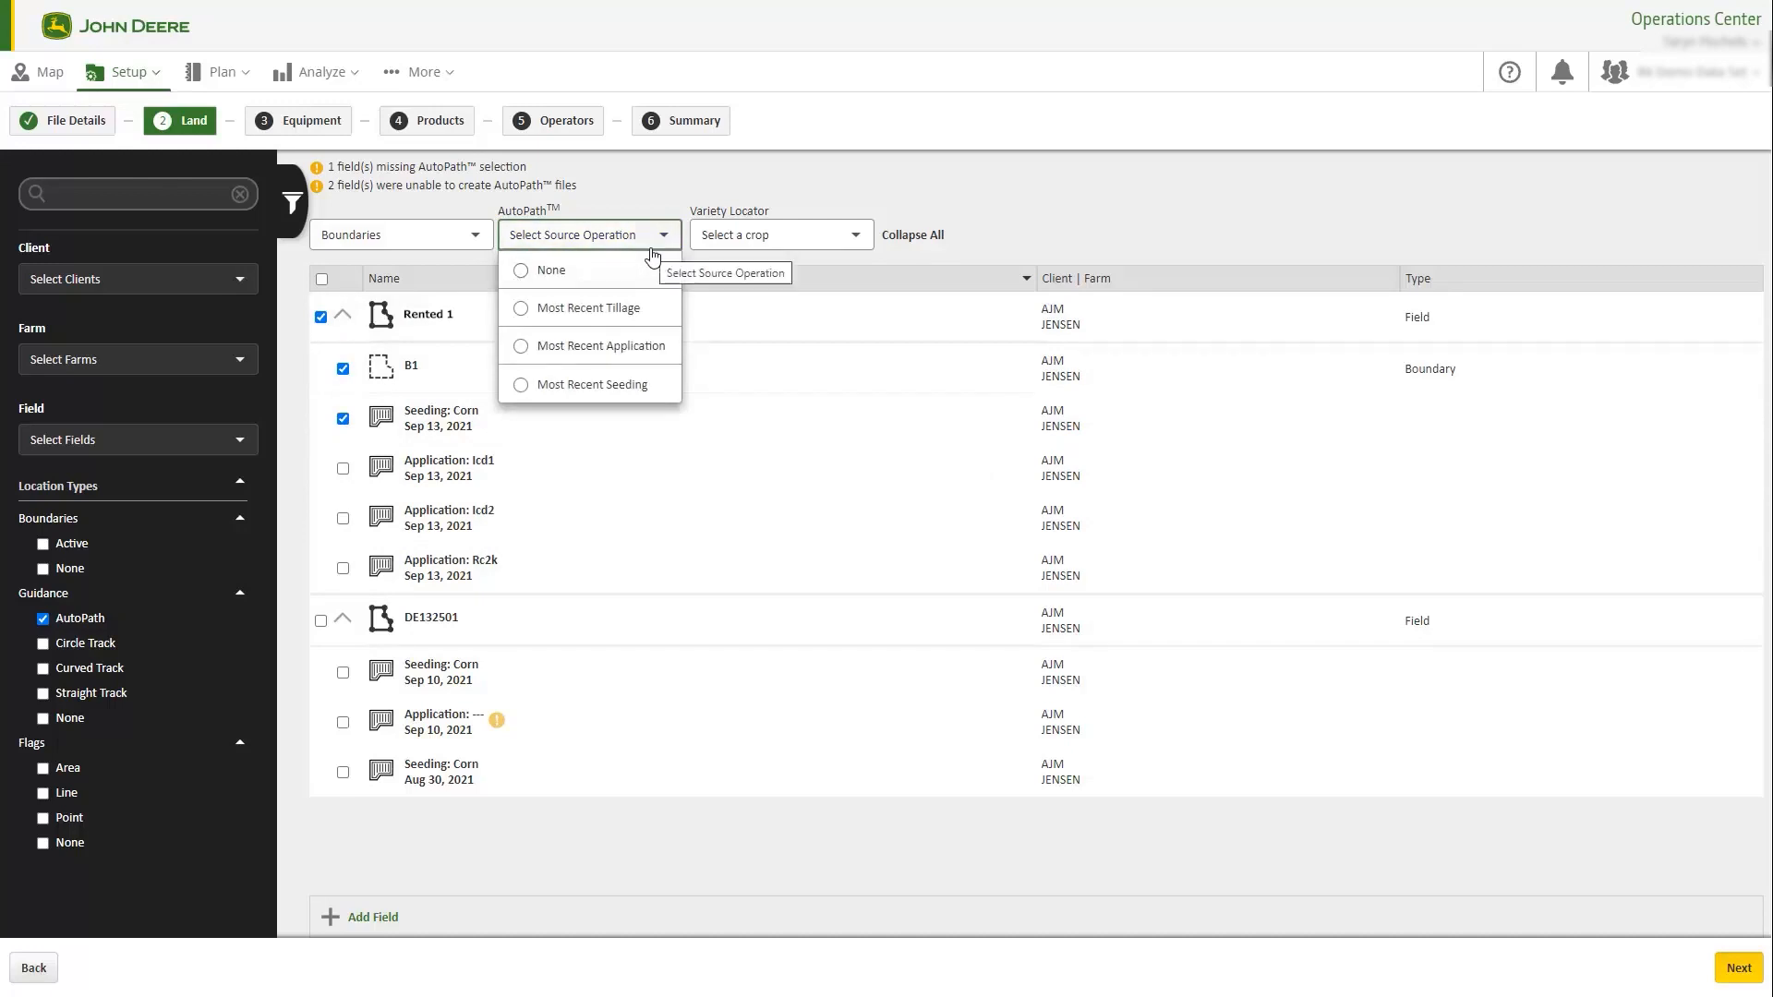
pyautogui.click(616, 385)
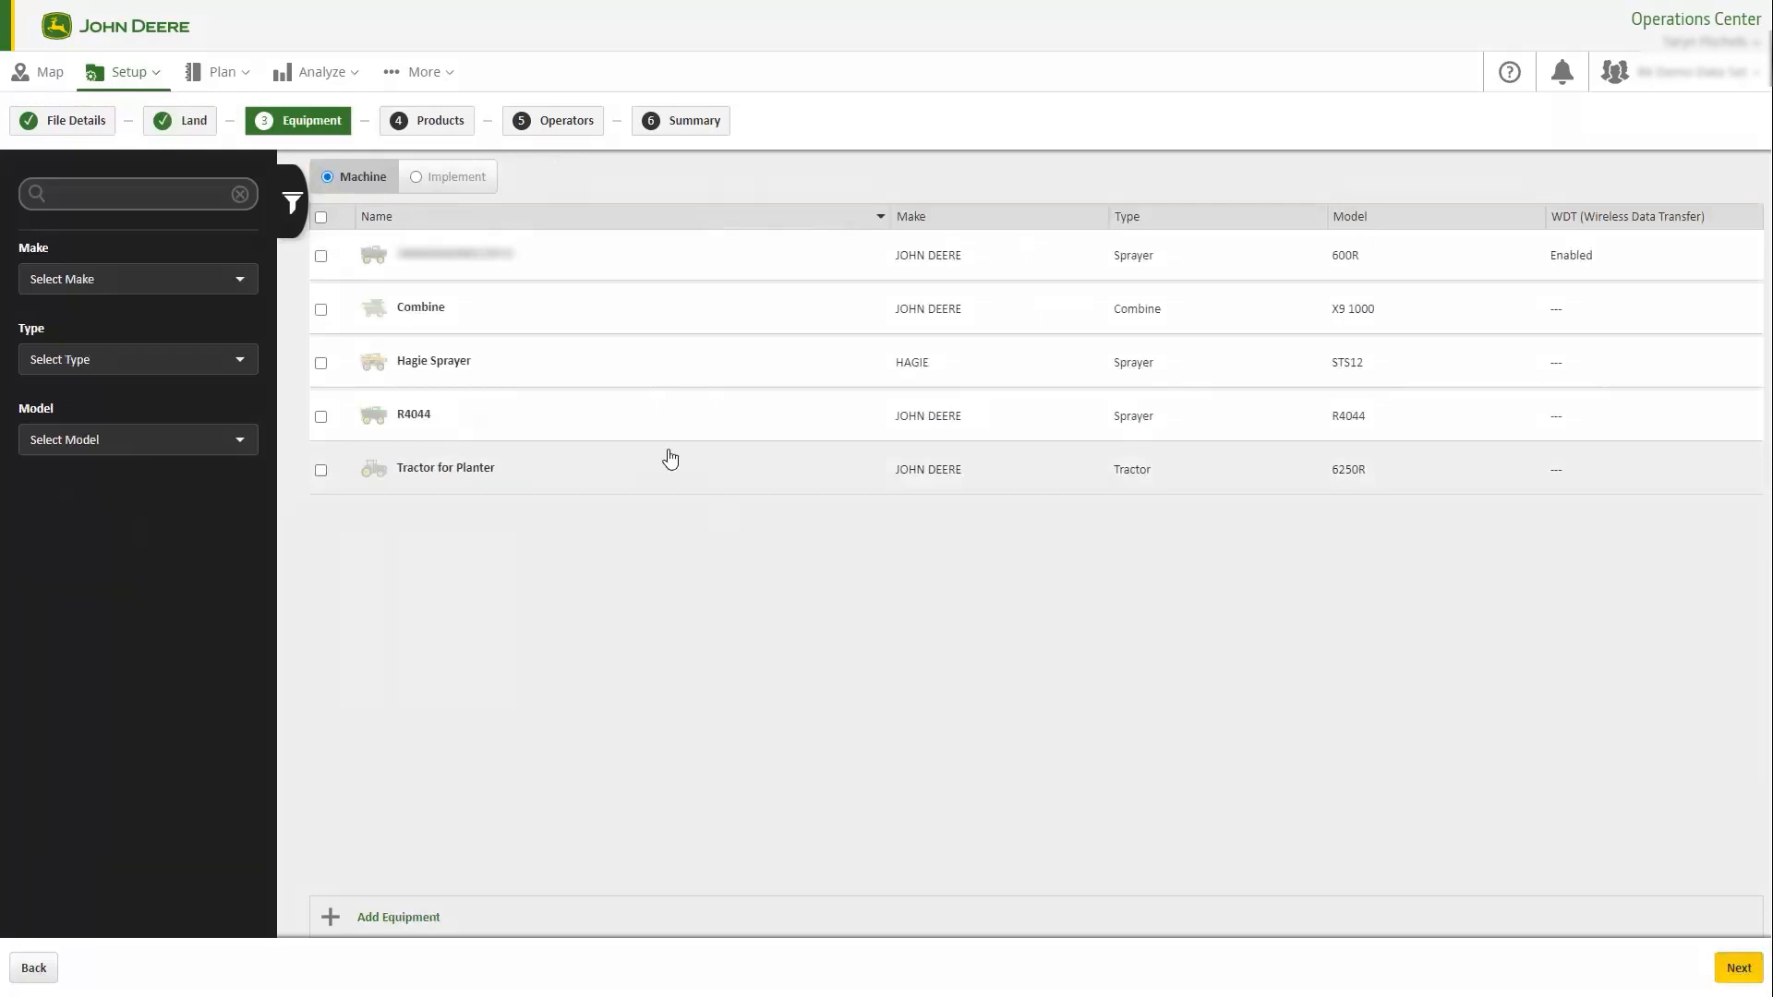
# Add the Combine and Tractor for Planter machines plus all implements to the setup file, and continue to its products
pyautogui.click(320, 310)
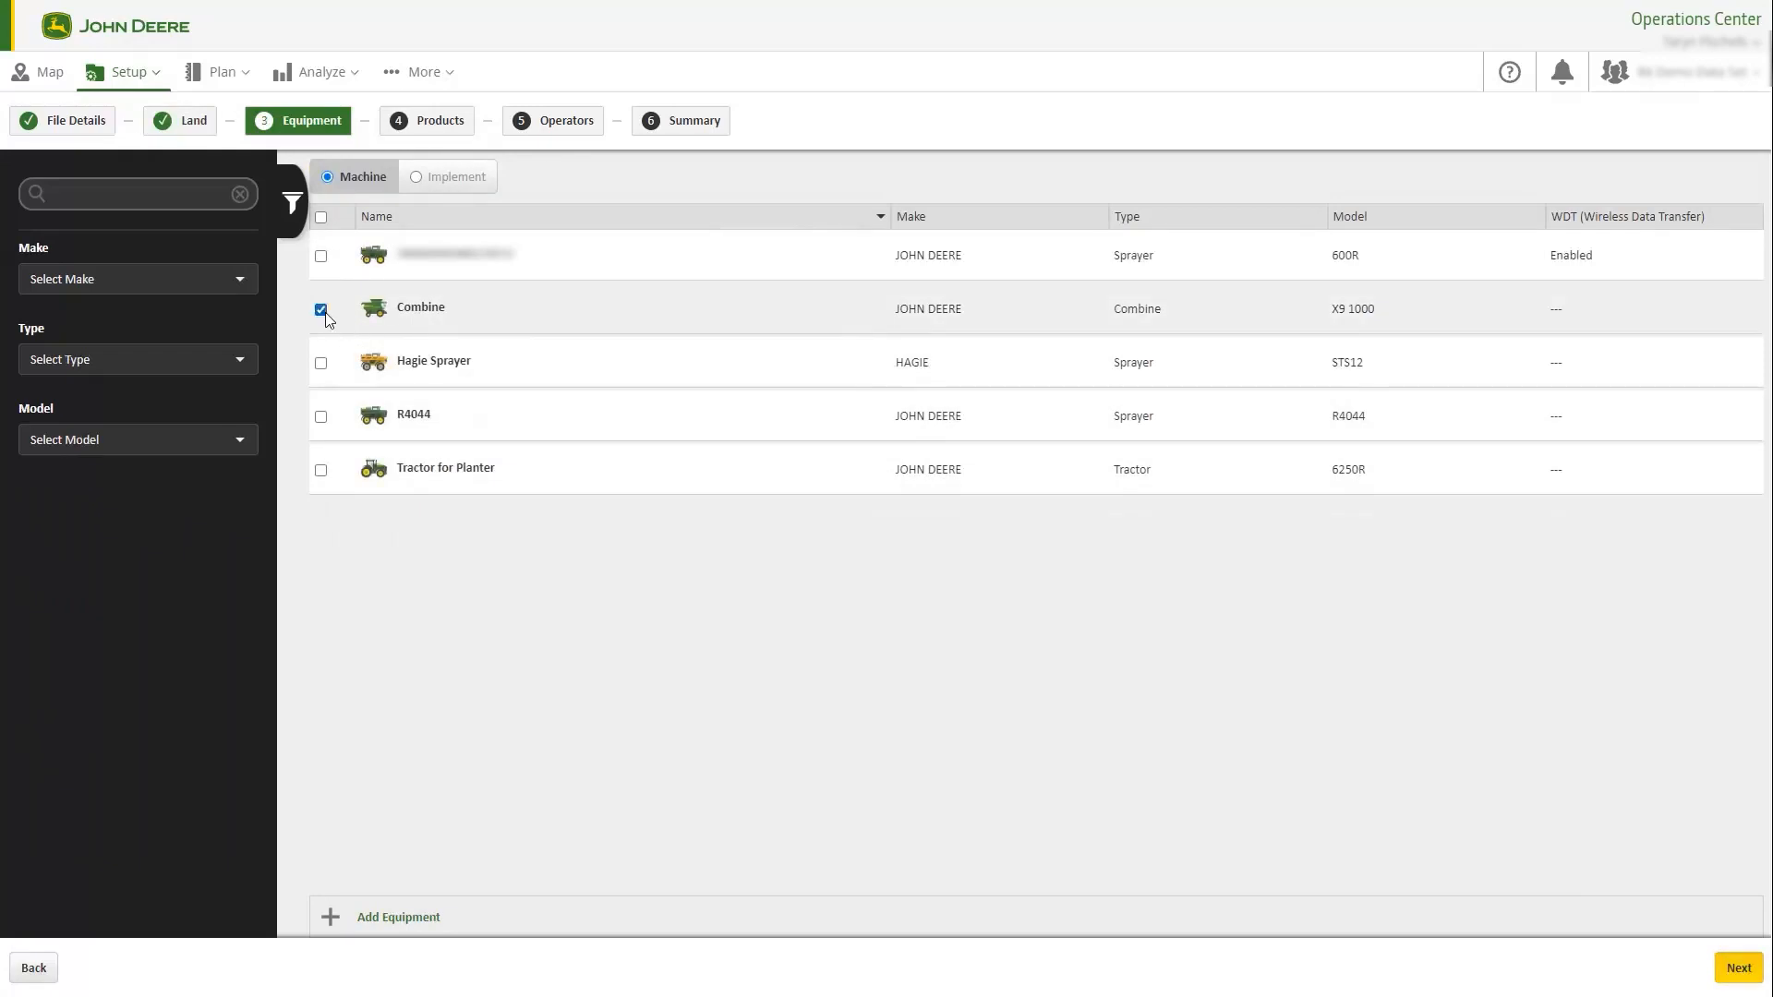
pyautogui.click(320, 470)
pyautogui.click(415, 177)
pyautogui.click(321, 217)
pyautogui.click(1739, 968)
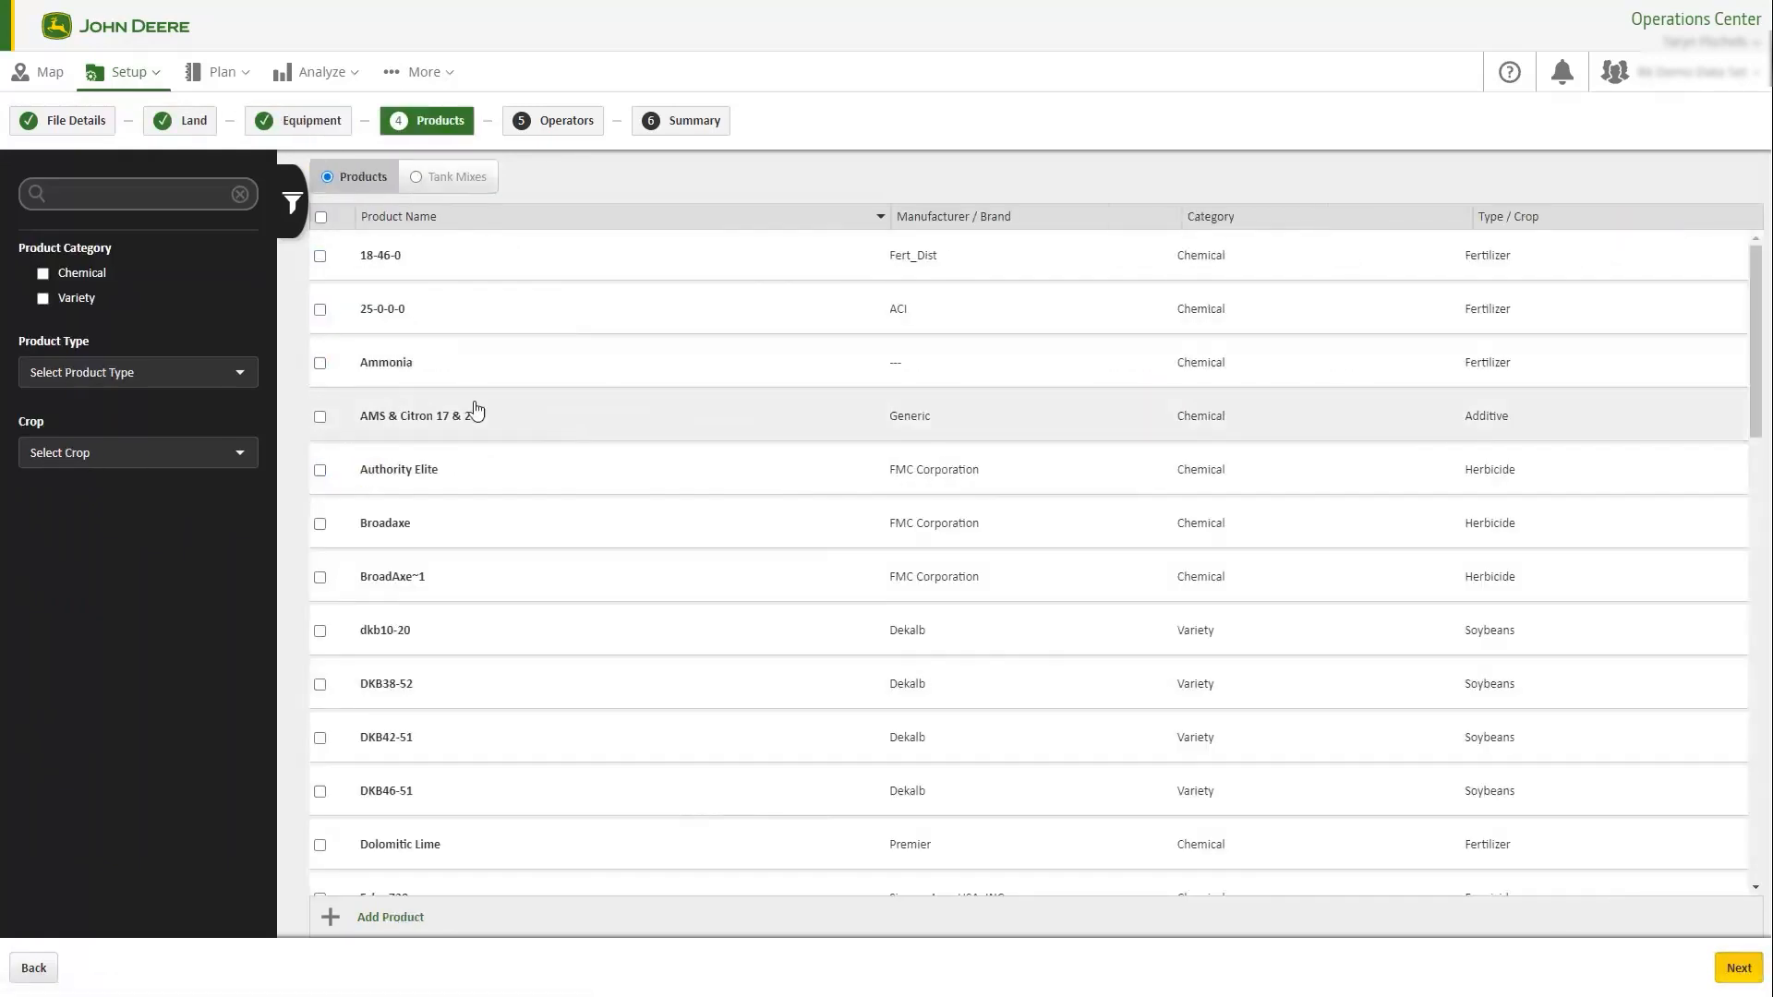
# Include the products Ammonia, Broadaxe, DKB46-51 and Dolomitic Lime in the setup file, and continue to its operators
pyautogui.click(320, 363)
pyautogui.click(319, 524)
pyautogui.click(319, 791)
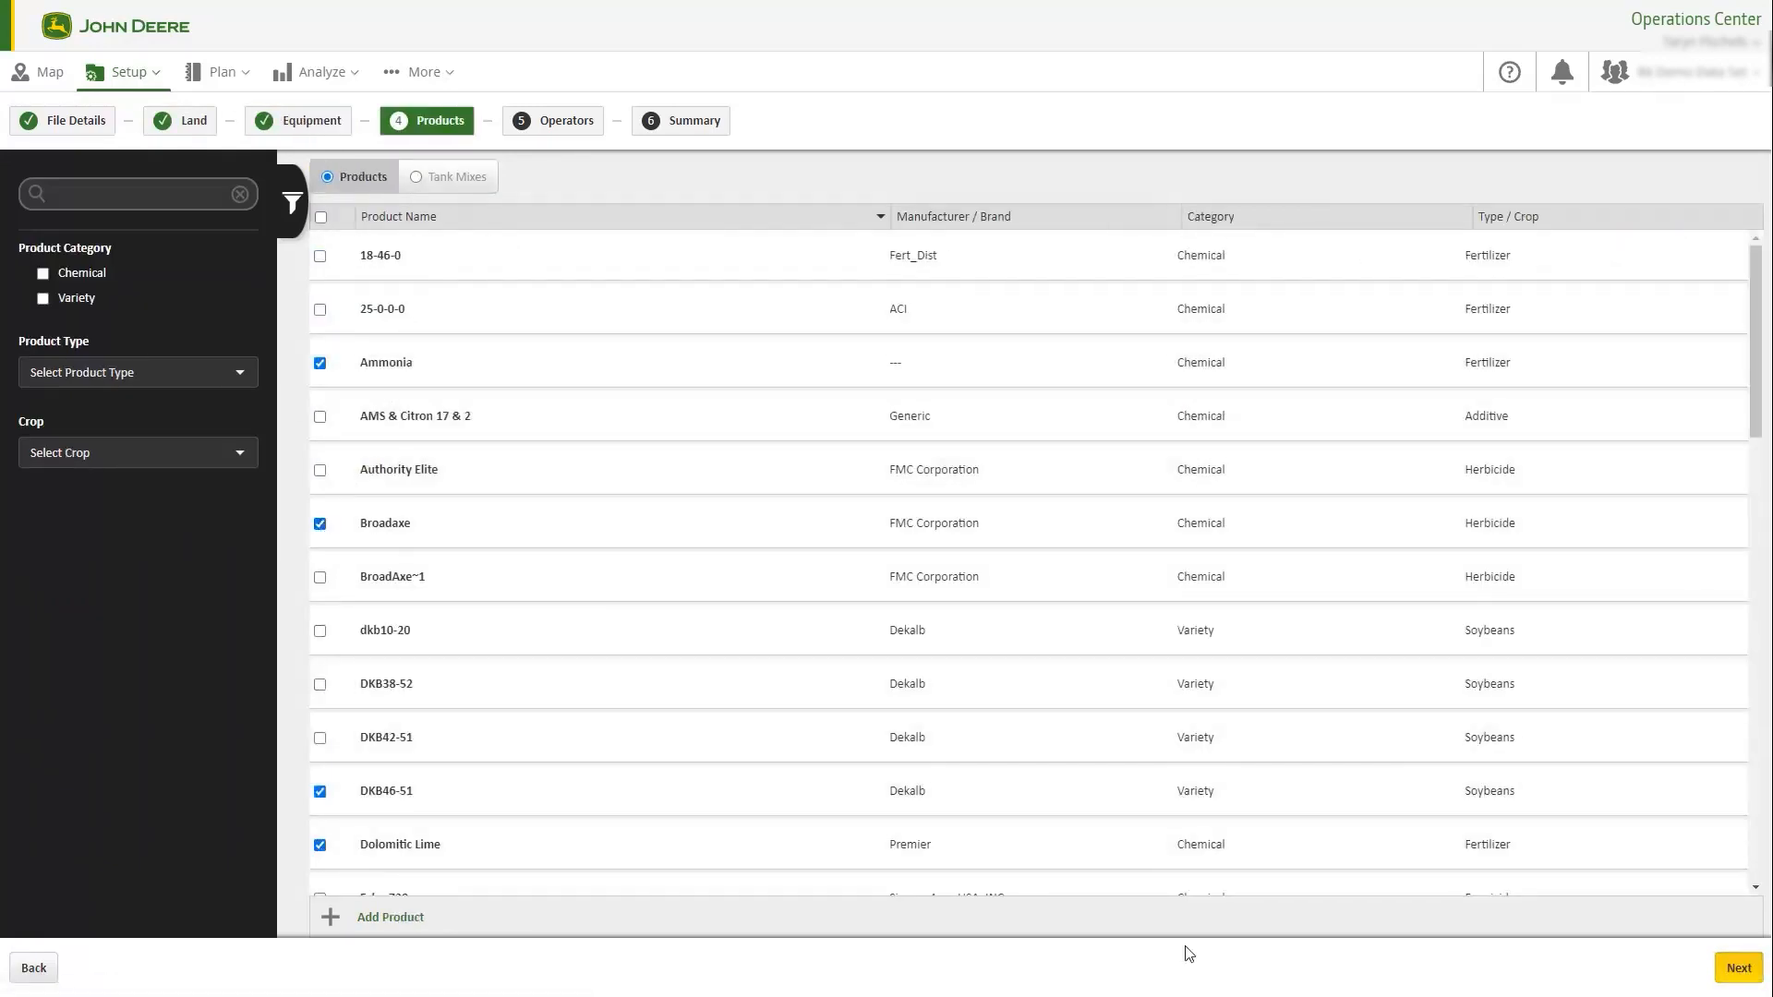
pyautogui.click(1739, 968)
# Include the third and tenth listed operators in the setup file, then create and send the file
pyautogui.click(320, 318)
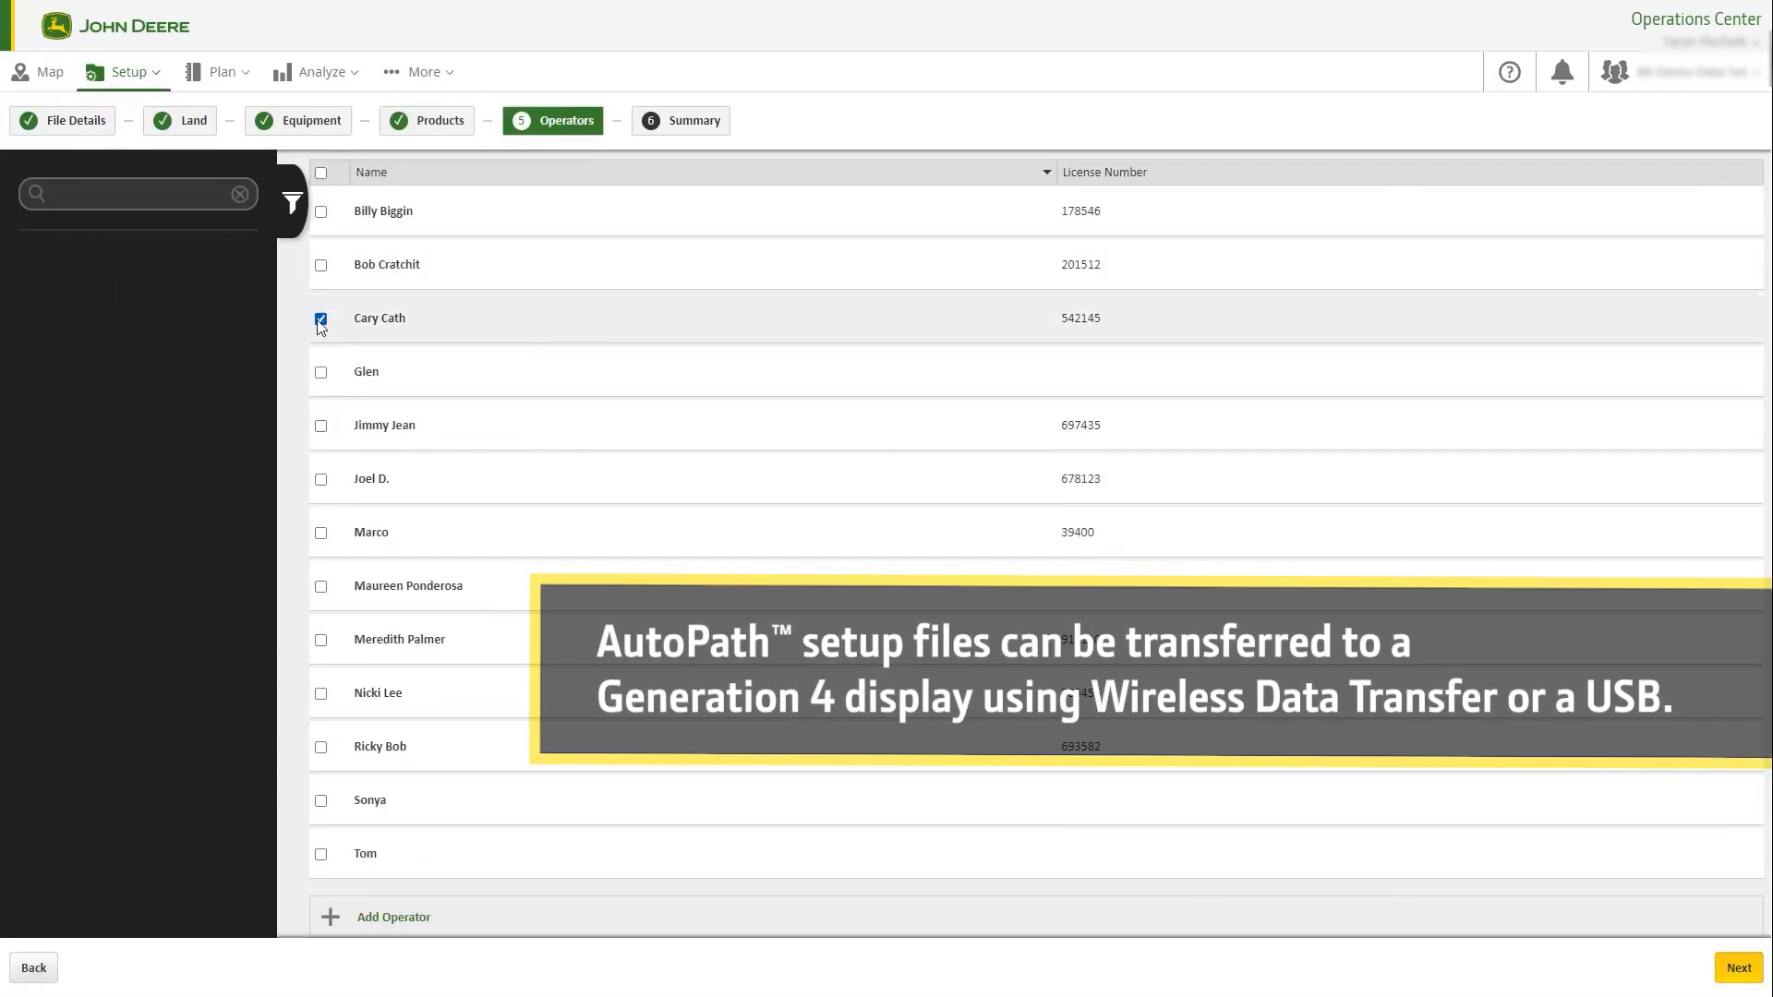
pyautogui.click(321, 694)
pyautogui.click(1738, 968)
pyautogui.click(1723, 968)
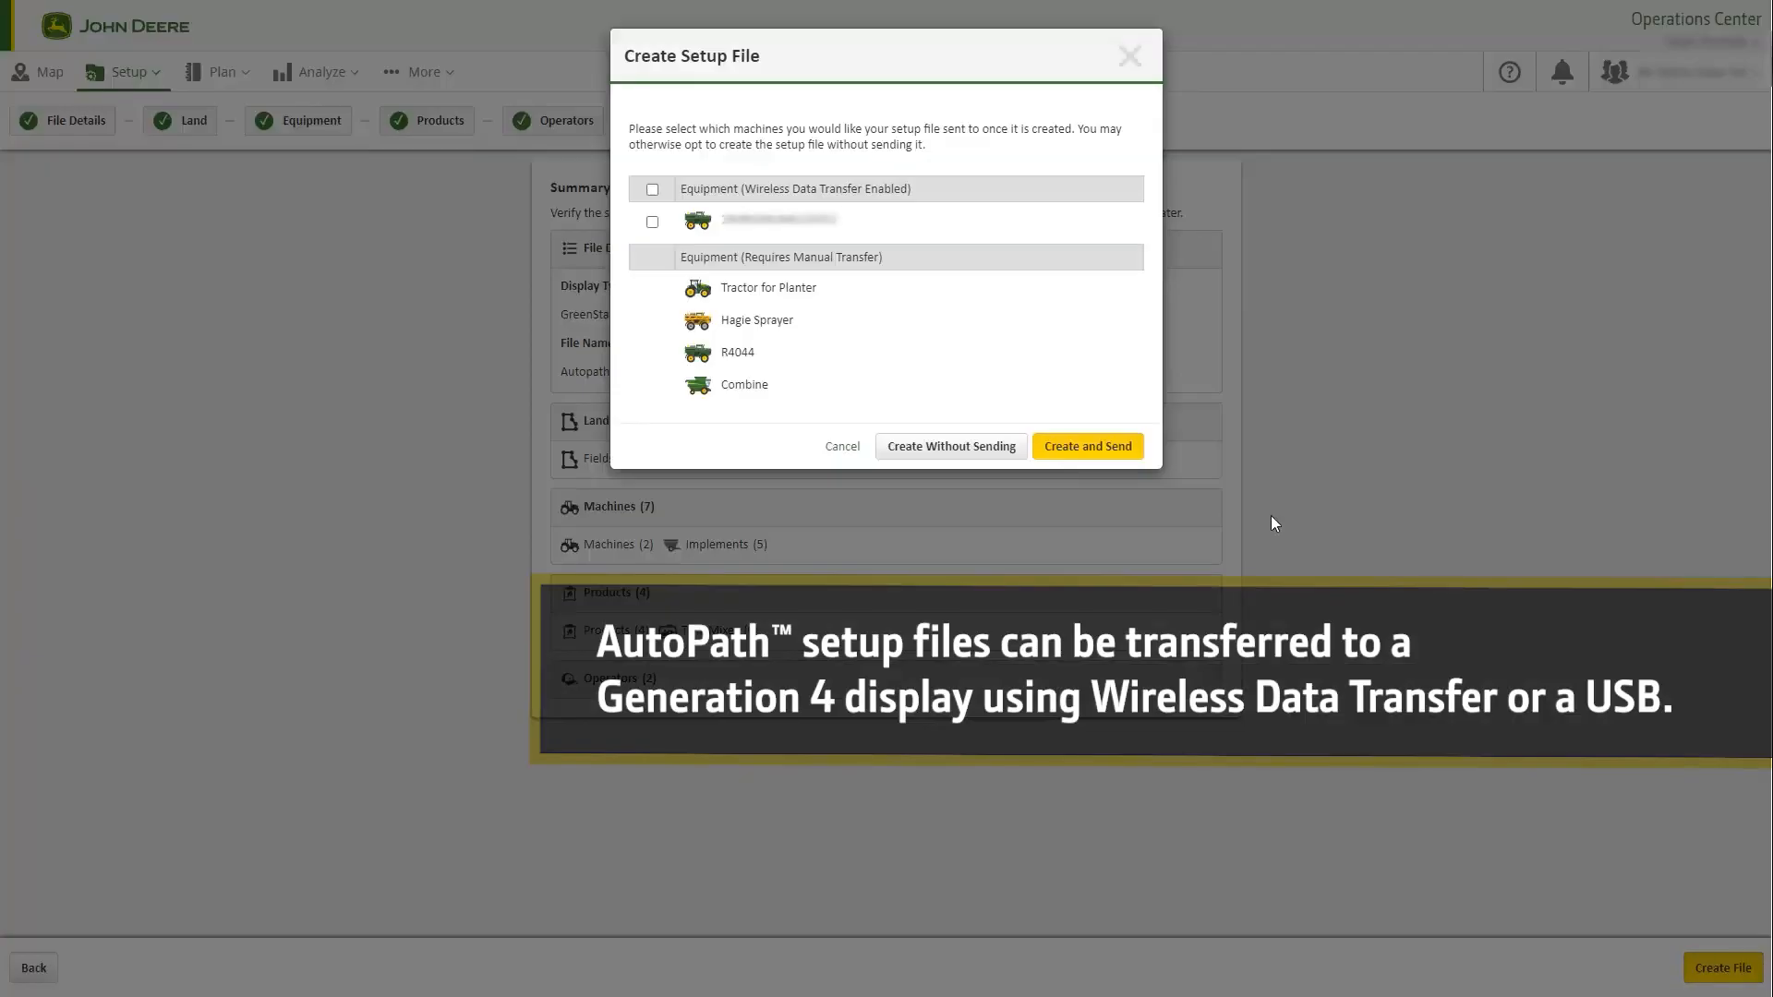
pyautogui.click(1108, 447)
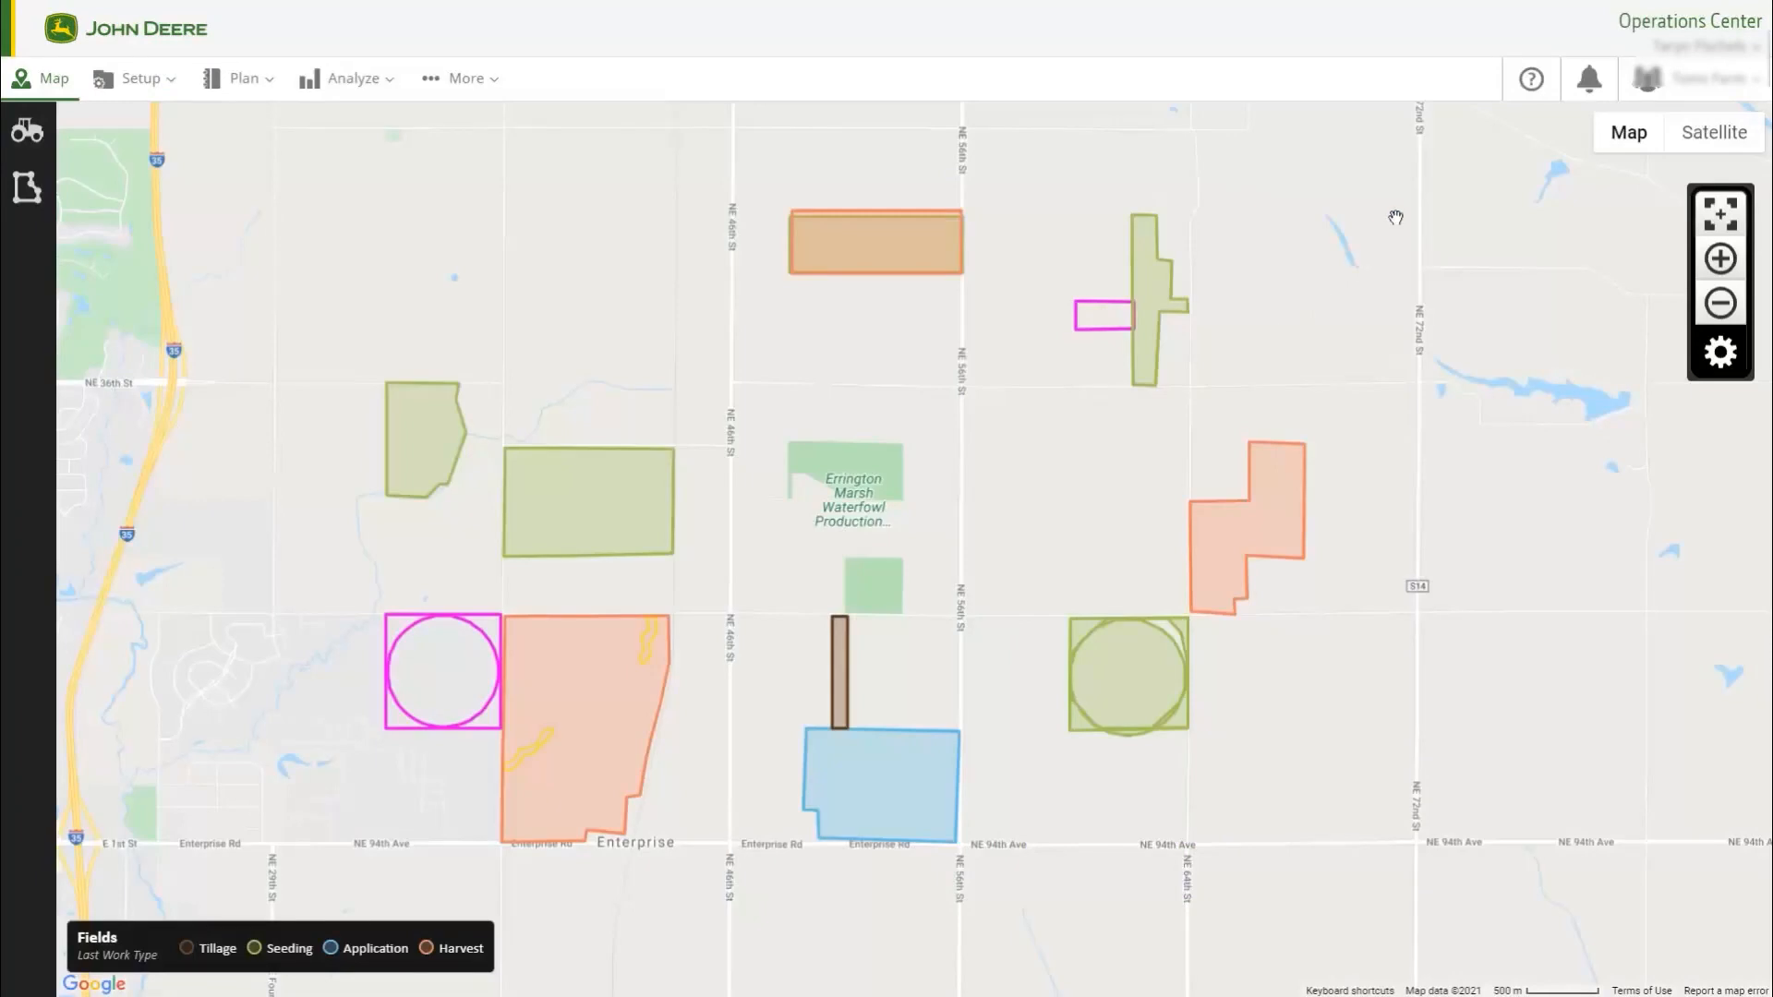
# Open the Help Documentation from the assistance options
pyautogui.click(1536, 96)
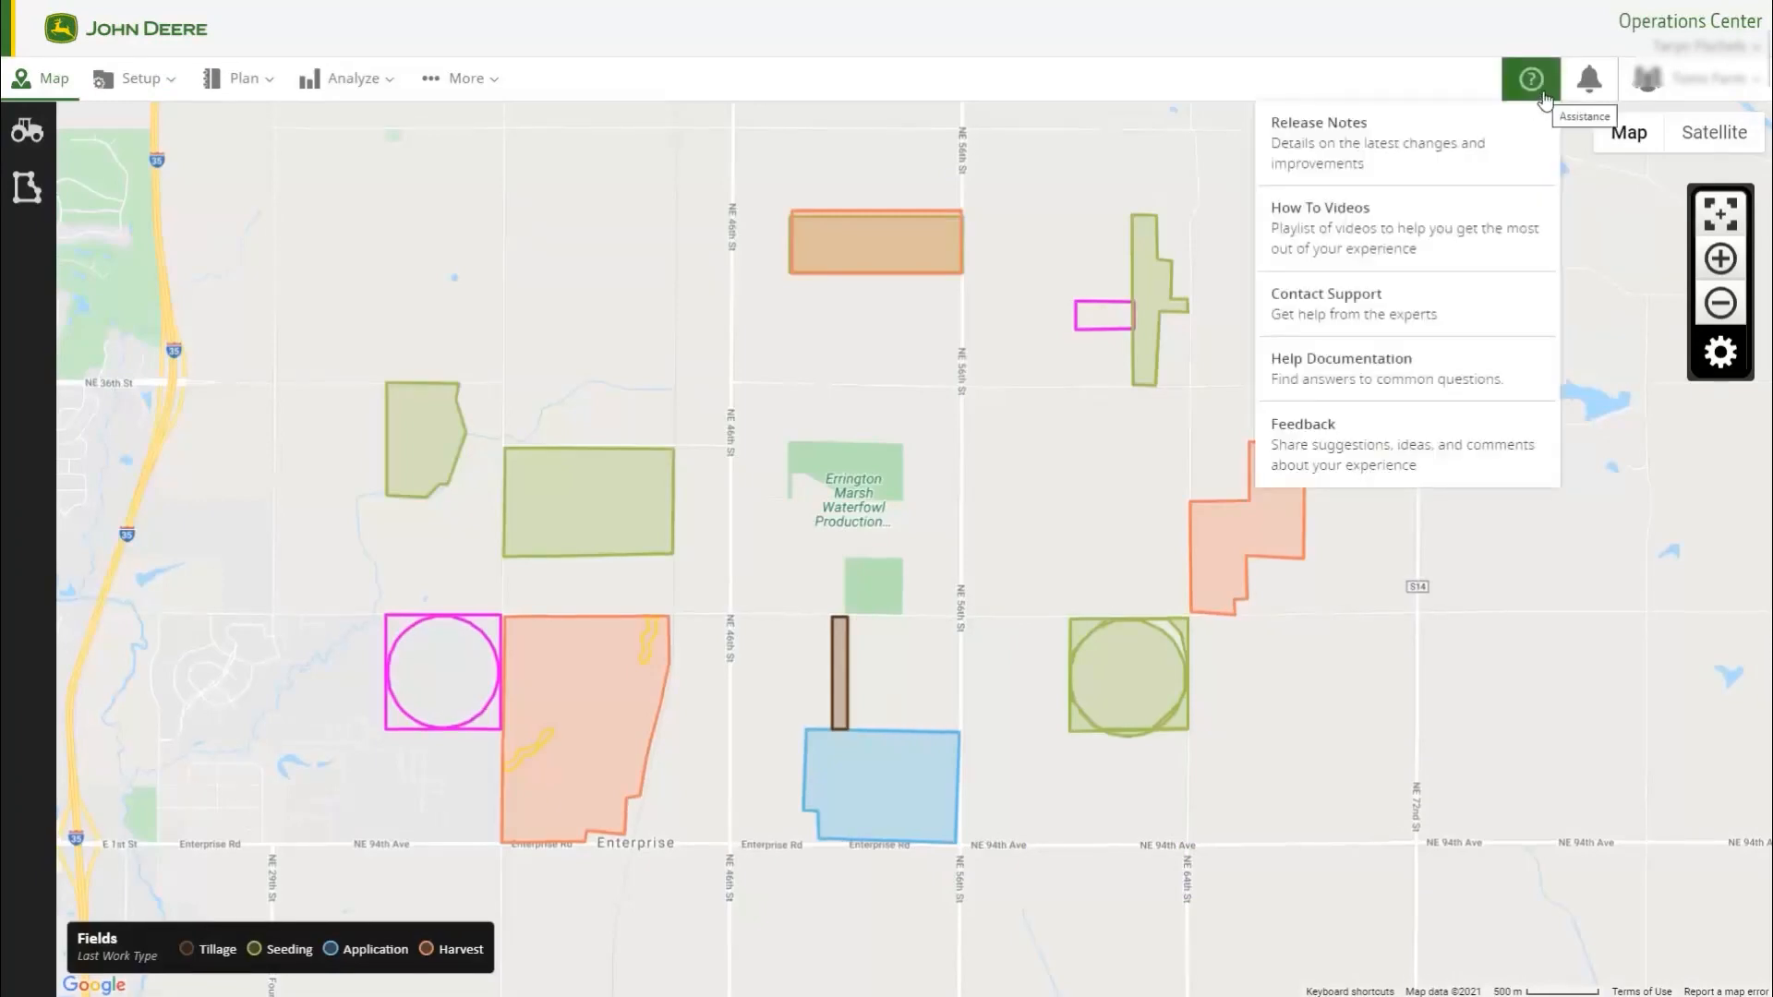
pyautogui.click(1488, 386)
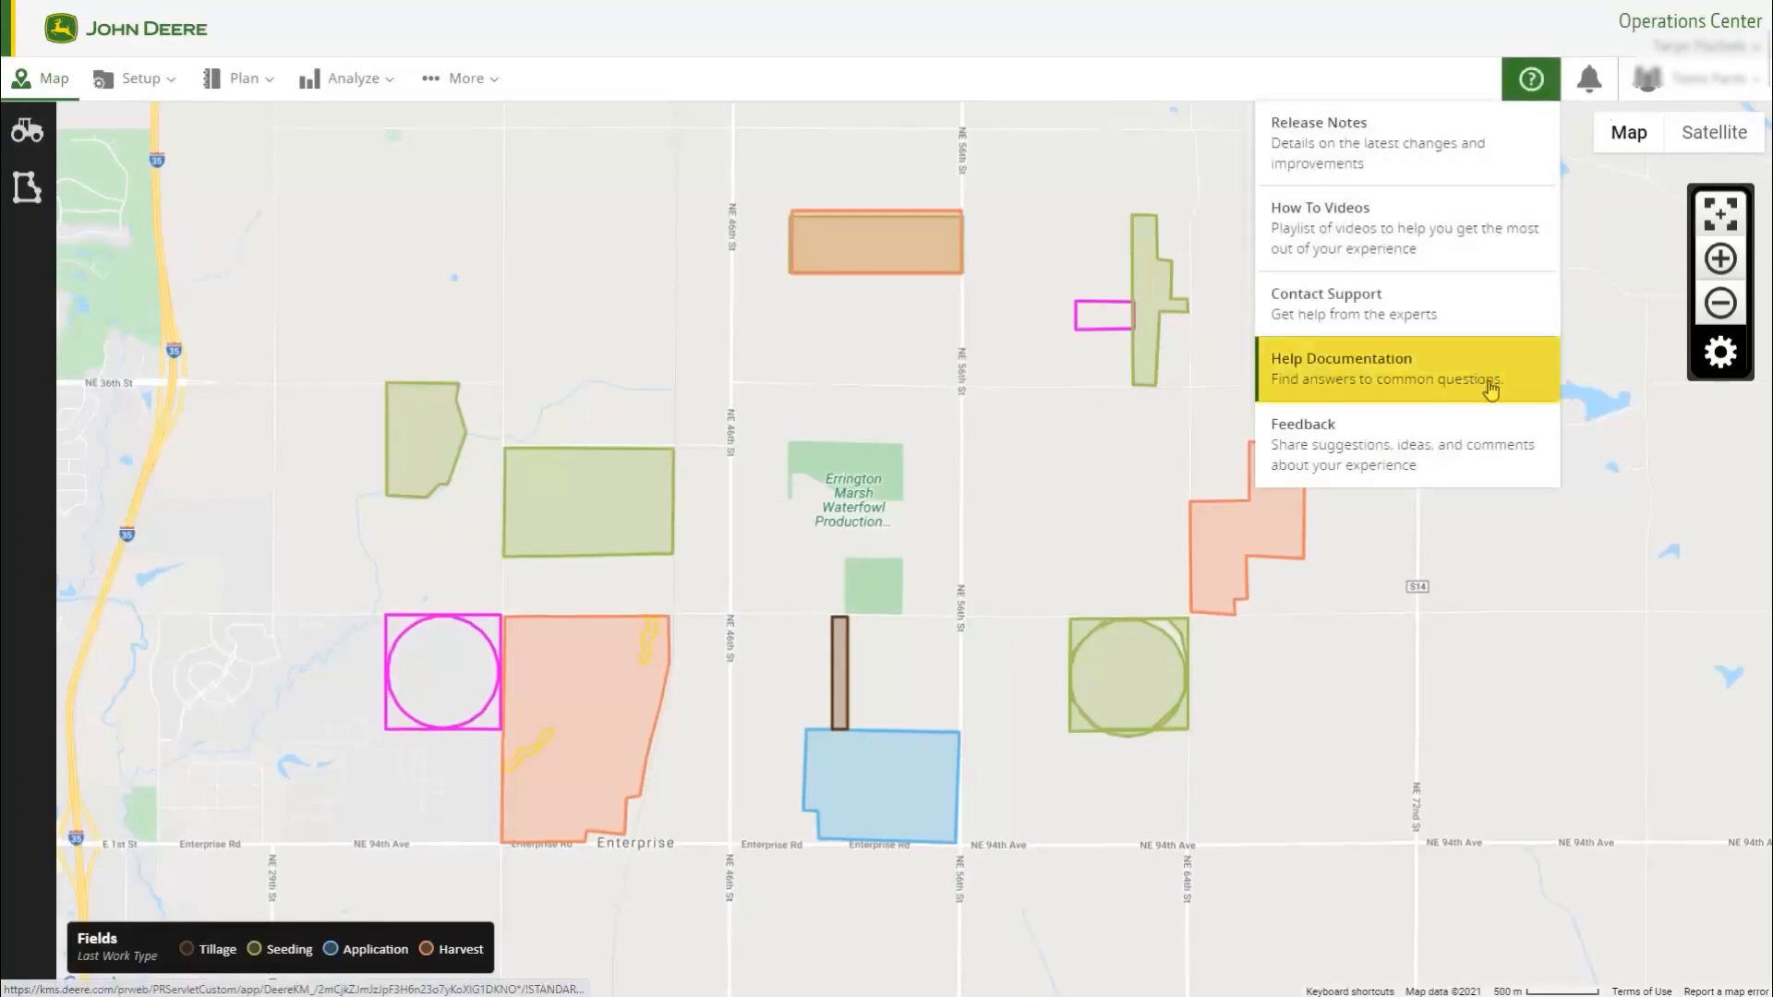